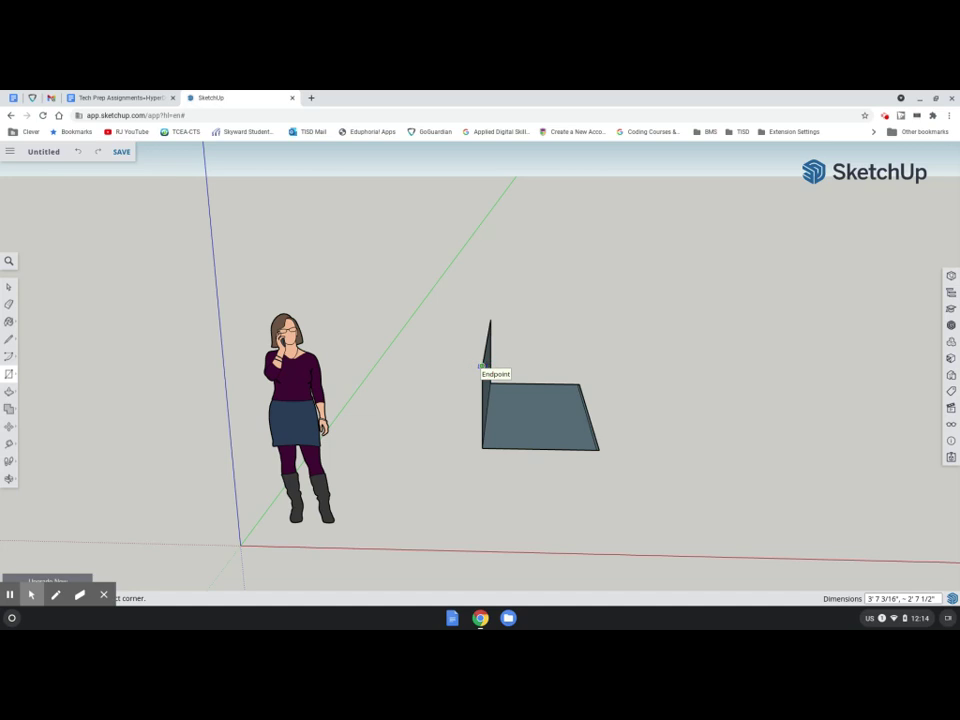
- Cancel the oversized wall and draw an upright wall rectangle rising from the floor's edge
mouse_move(480, 366)
mouse_down()
mouse_move(560, 393)
mouse_move(598, 435)
mouse_move(569, 386)
mouse_up()
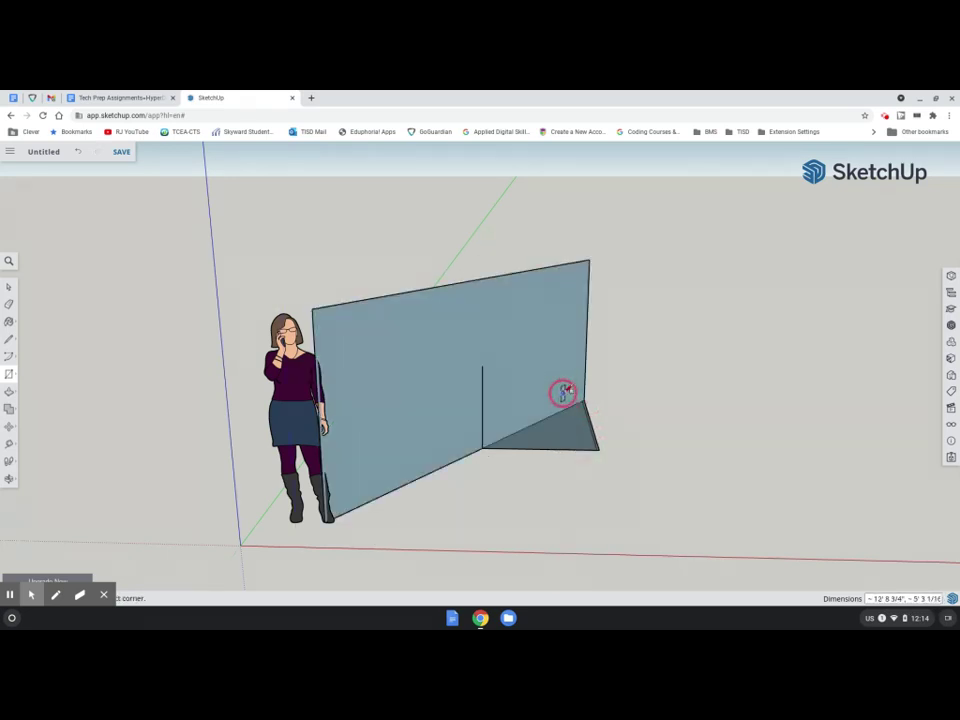
key(c)
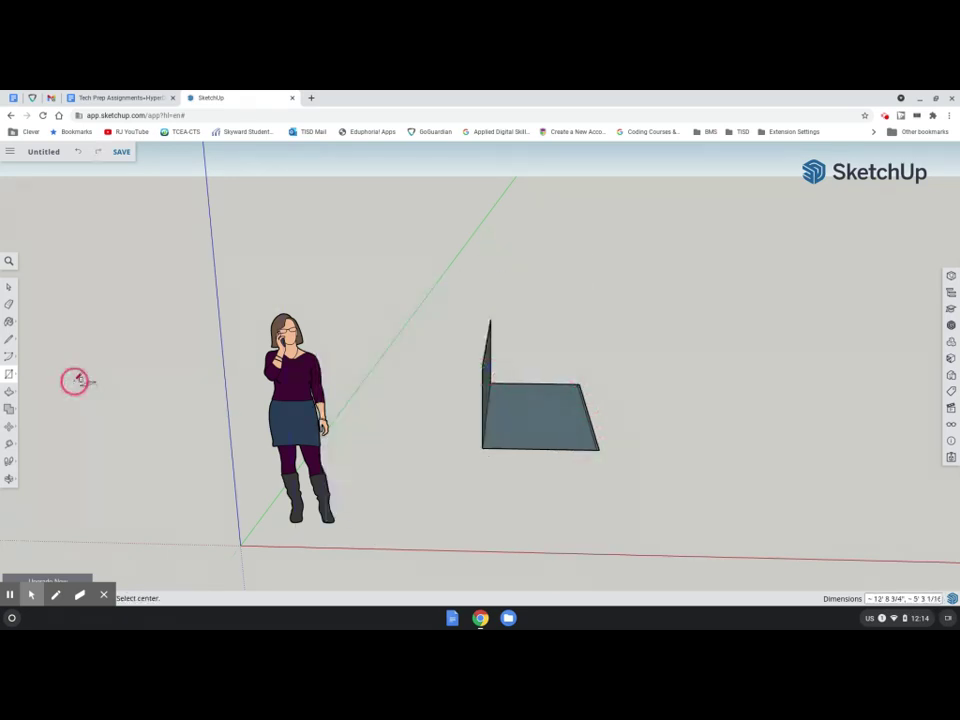
mouse_move(9, 373)
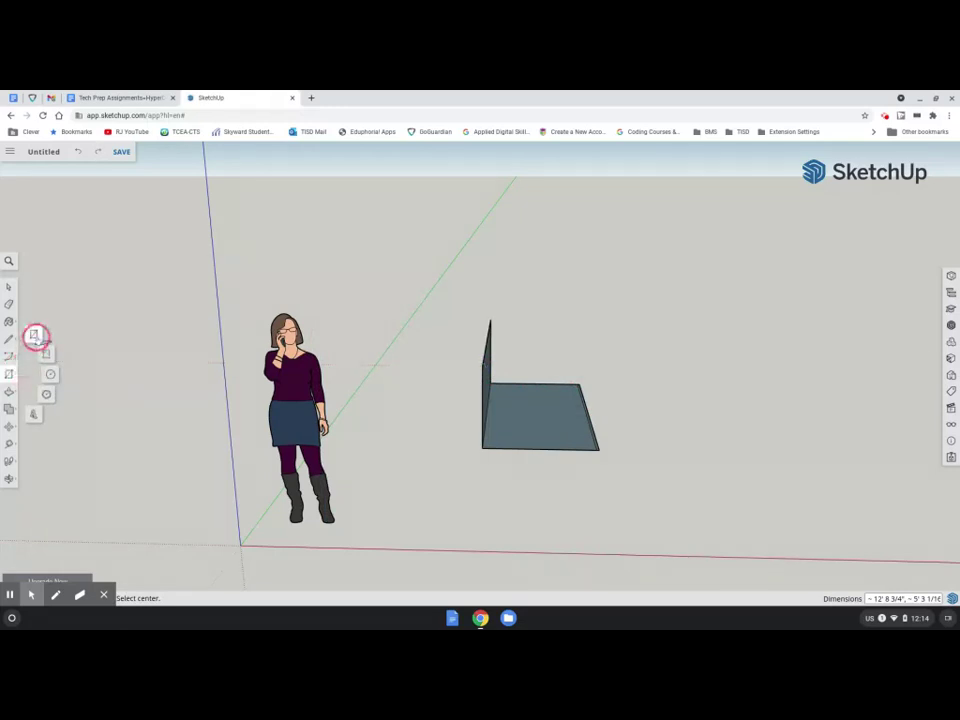
click(597, 446)
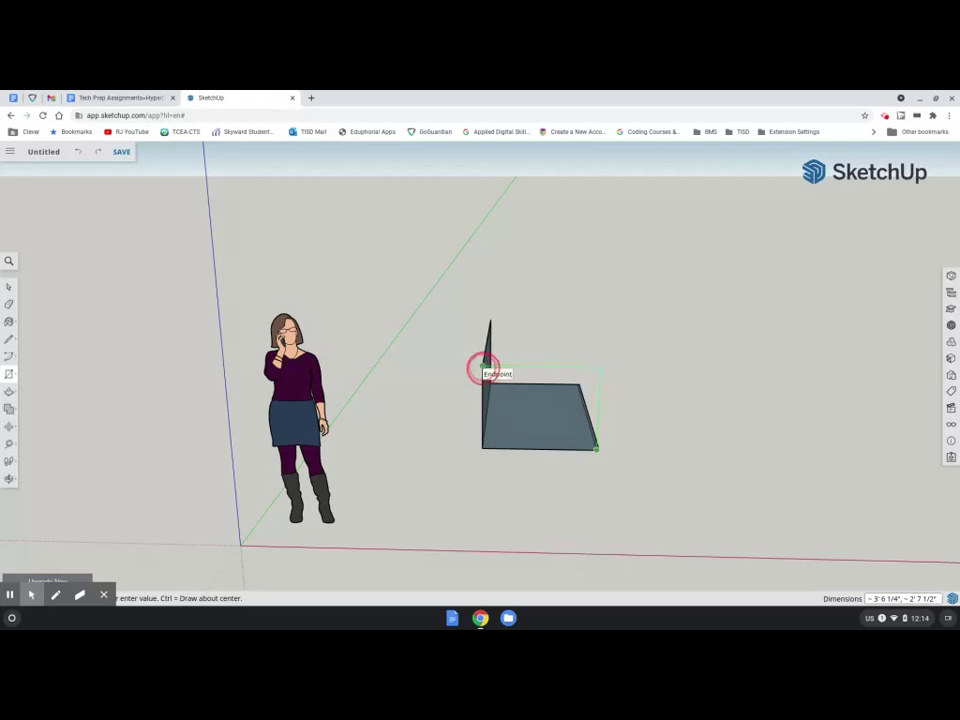
click(486, 368)
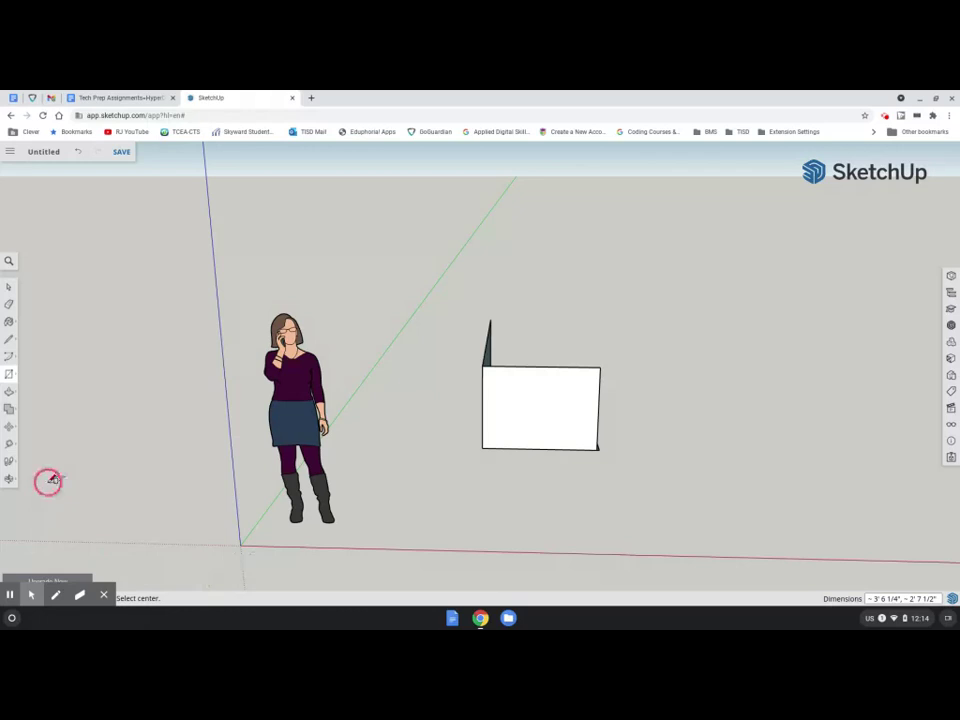
- Orbit around the open box, looking down on it and then facing it
click(10, 478)
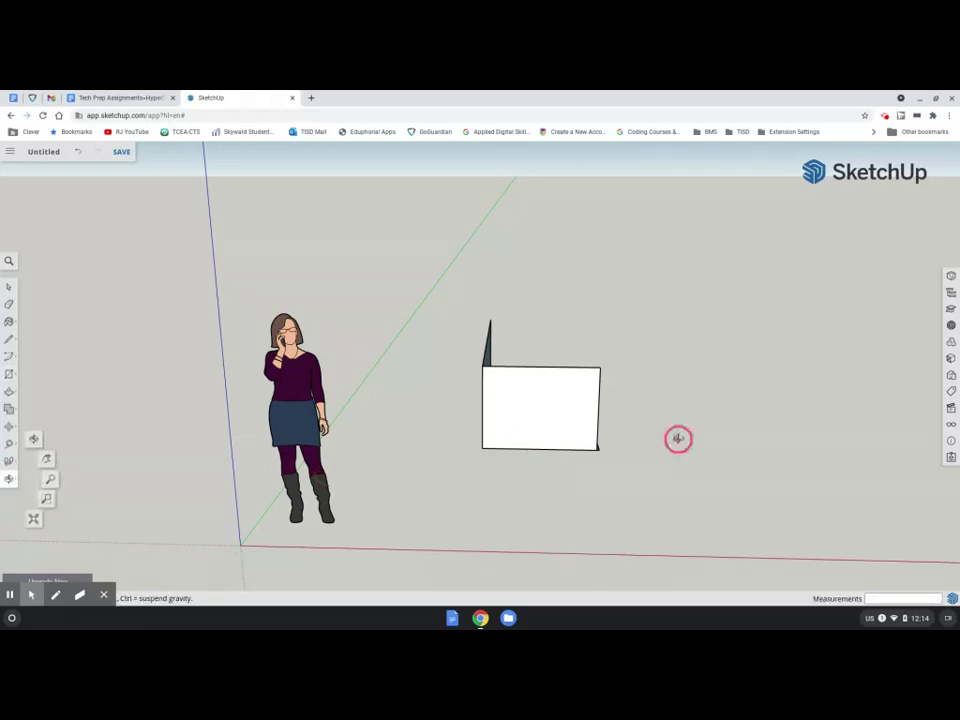
drag(677, 439, 495, 500)
mouse_move(814, 461)
mouse_down()
mouse_move(514, 551)
mouse_move(395, 527)
mouse_move(332, 486)
mouse_up()
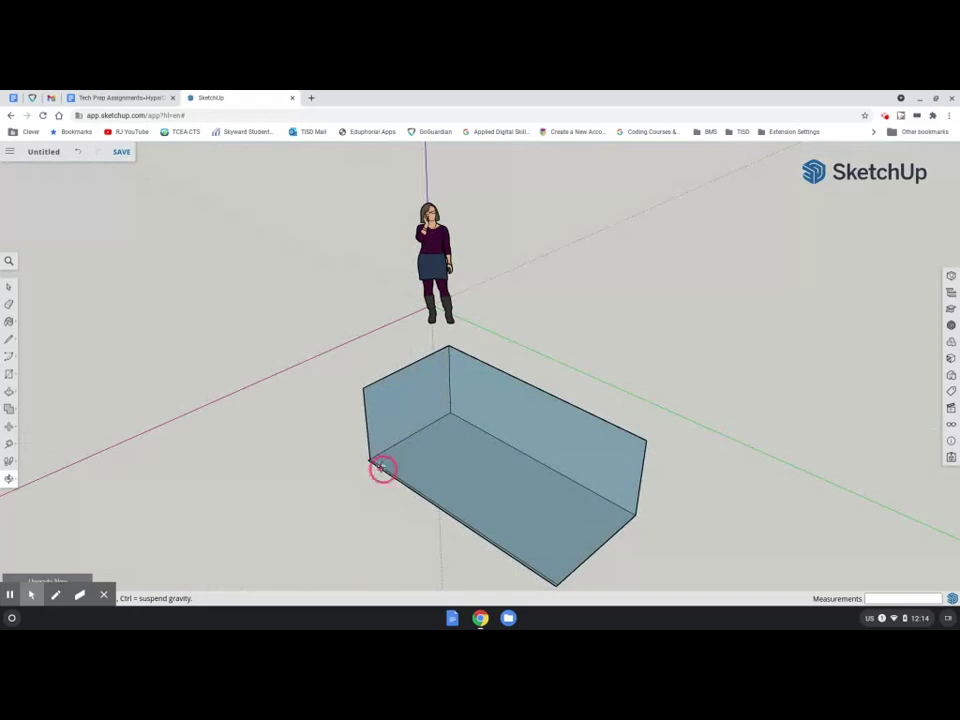
mouse_move(795, 534)
mouse_down()
mouse_move(686, 540)
mouse_move(548, 530)
mouse_move(538, 504)
mouse_up()
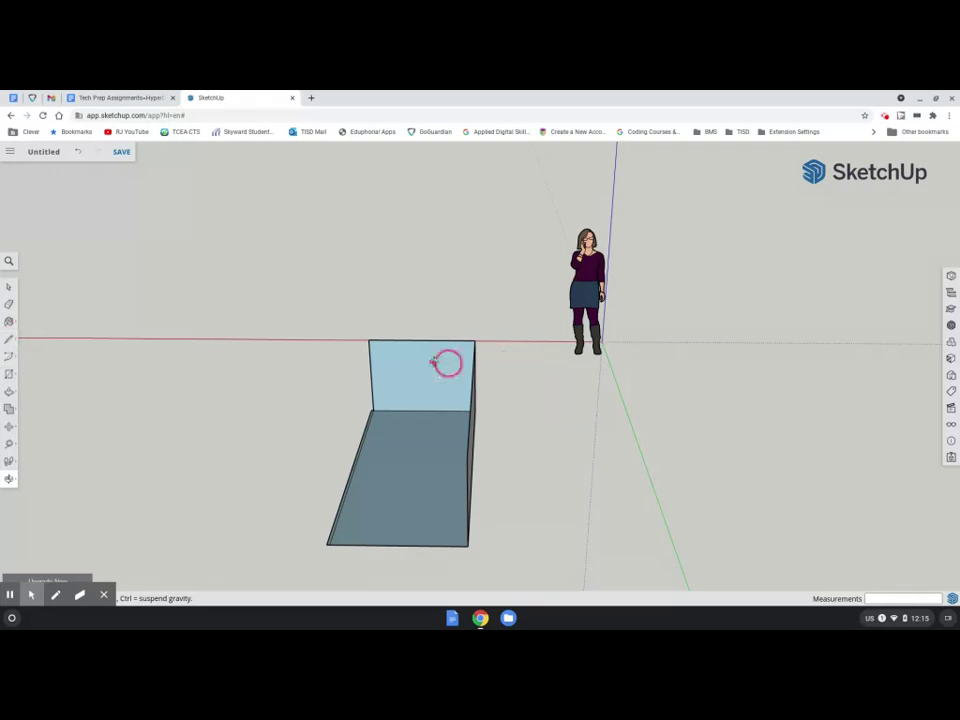
- Draw a vertical wall from the floor's near corner along its near edge, then swing the view around
click(9, 373)
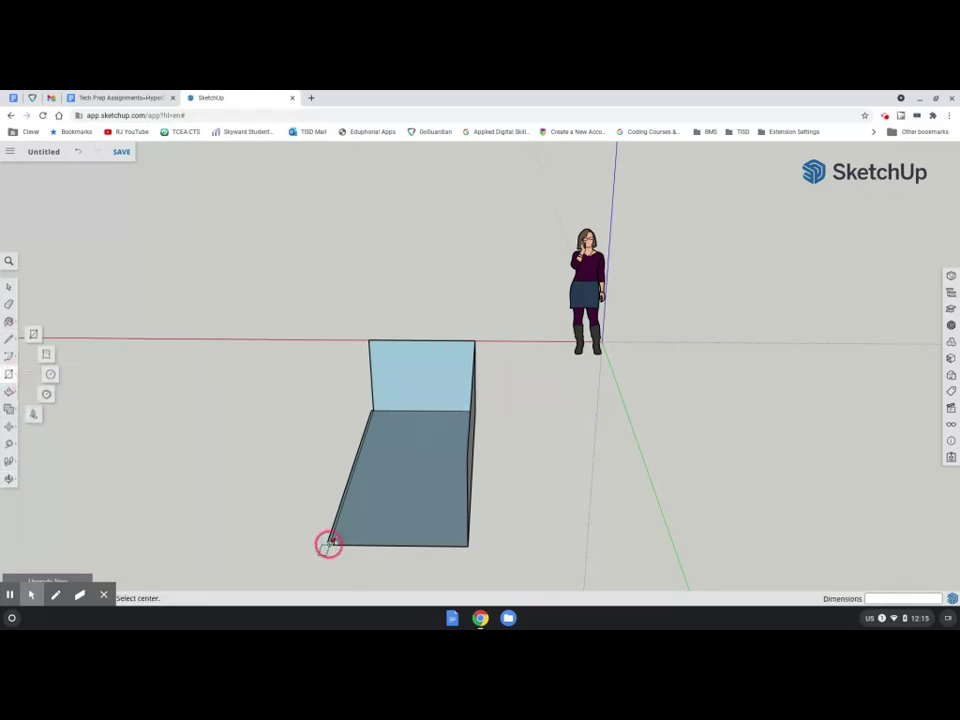
click(326, 544)
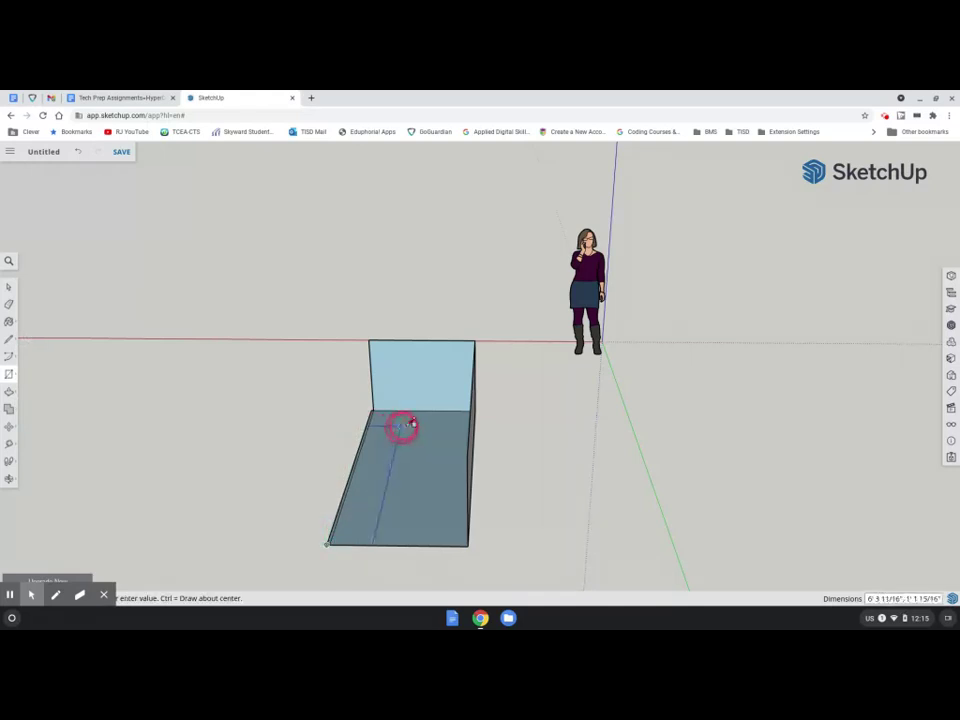
click(468, 457)
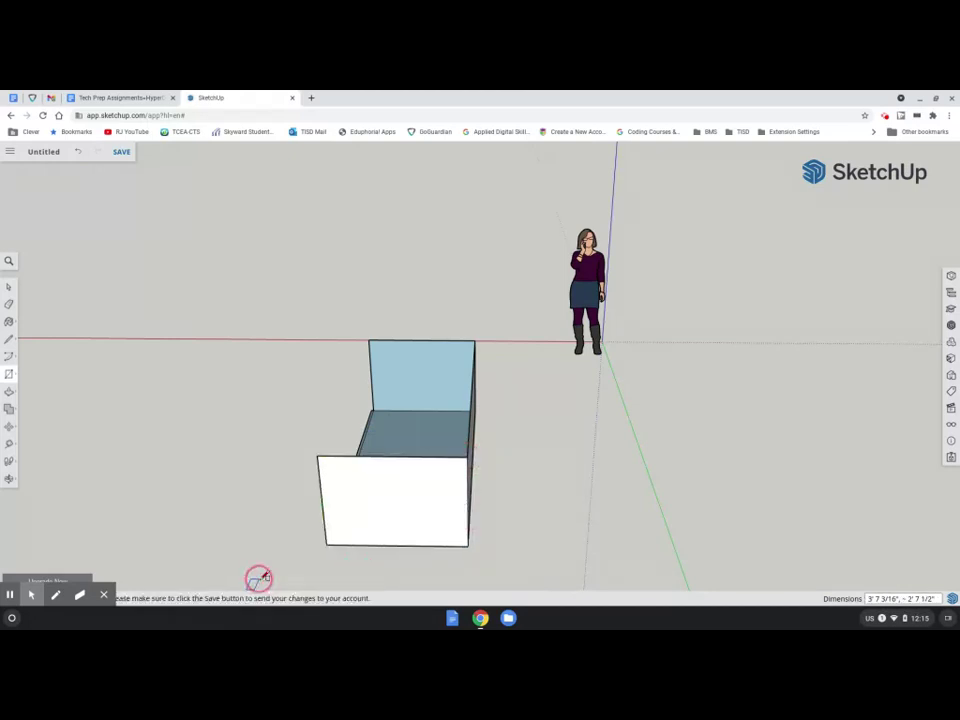
click(10, 481)
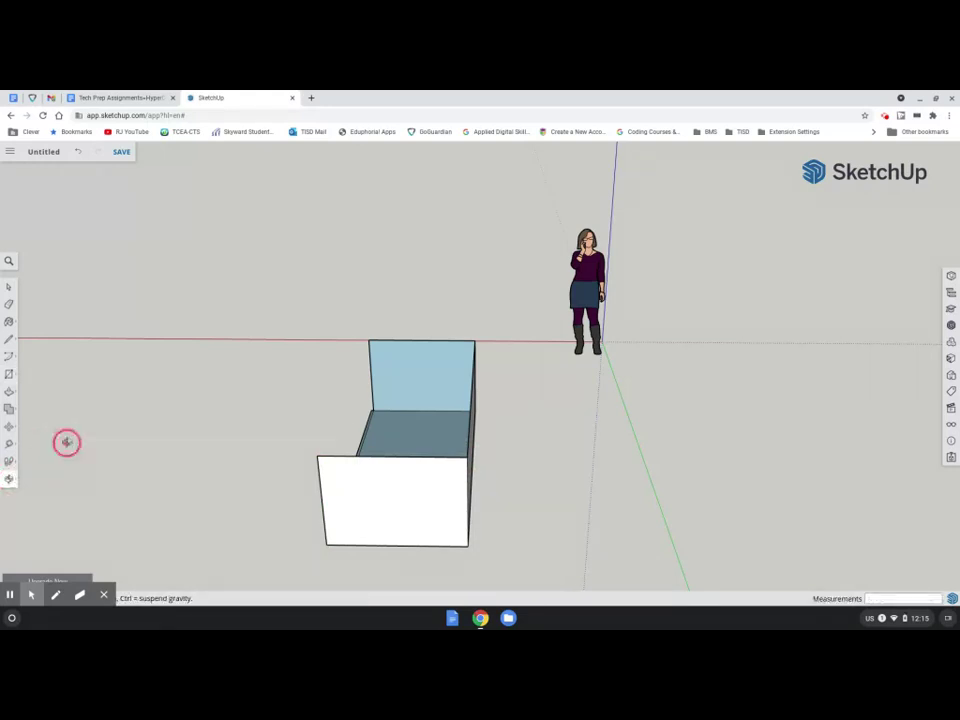
mouse_move(66, 442)
mouse_down()
mouse_move(154, 465)
mouse_move(628, 512)
mouse_move(784, 399)
mouse_move(684, 444)
mouse_move(469, 512)
mouse_move(296, 471)
mouse_move(281, 426)
mouse_move(330, 388)
mouse_move(652, 437)
mouse_up()
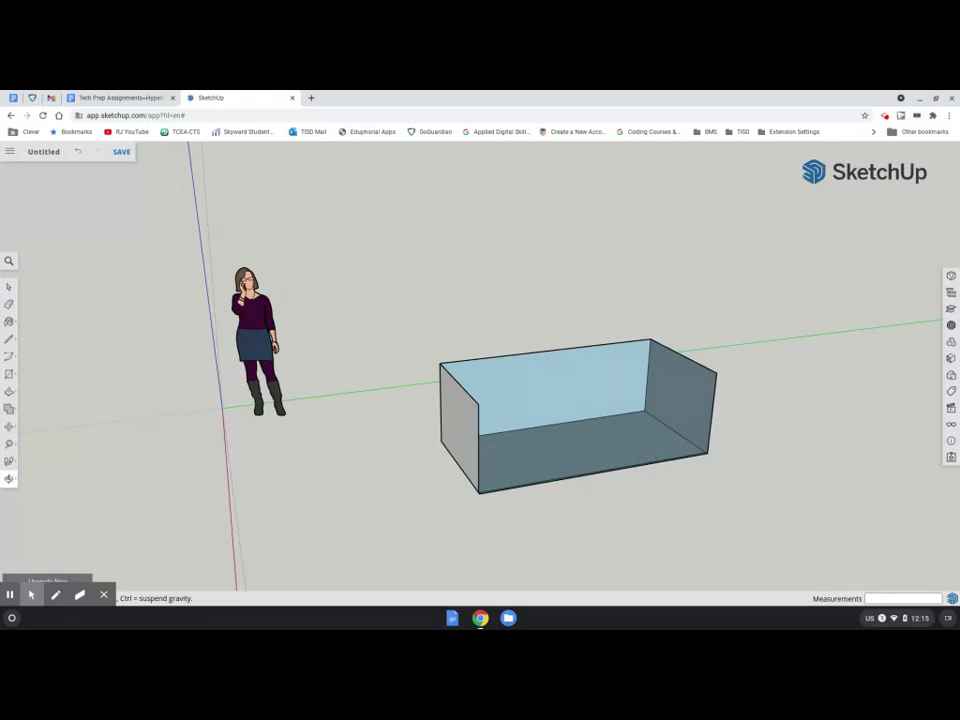
- Walk the view around until the box's long front wall faces the camera
key(l)
click(13, 375)
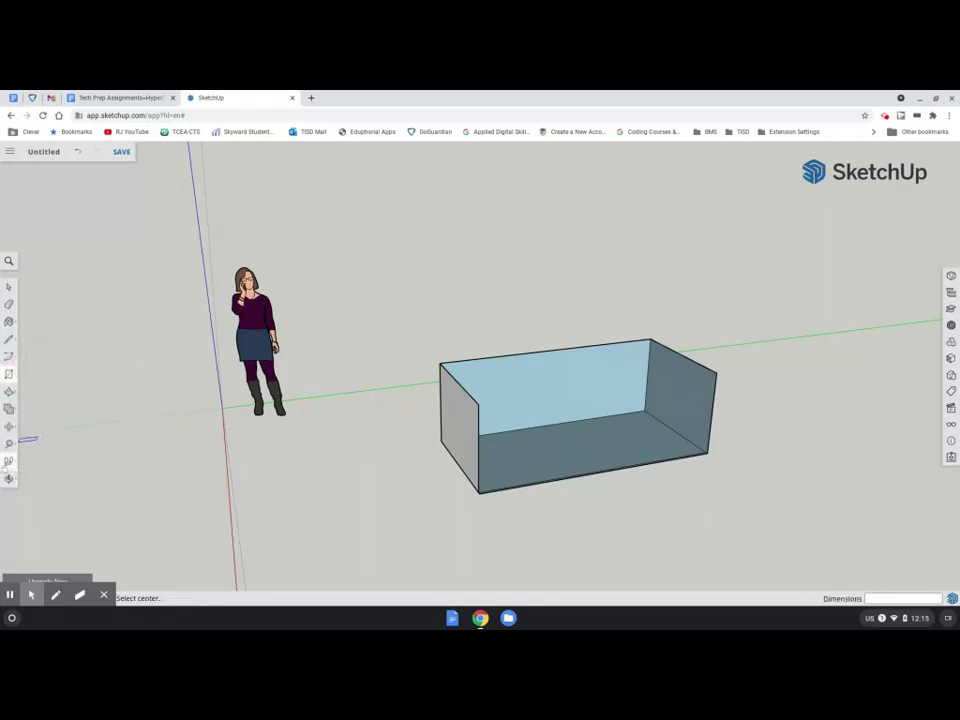
click(9, 478)
mouse_move(156, 476)
mouse_down()
mouse_move(761, 465)
mouse_move(870, 407)
mouse_up()
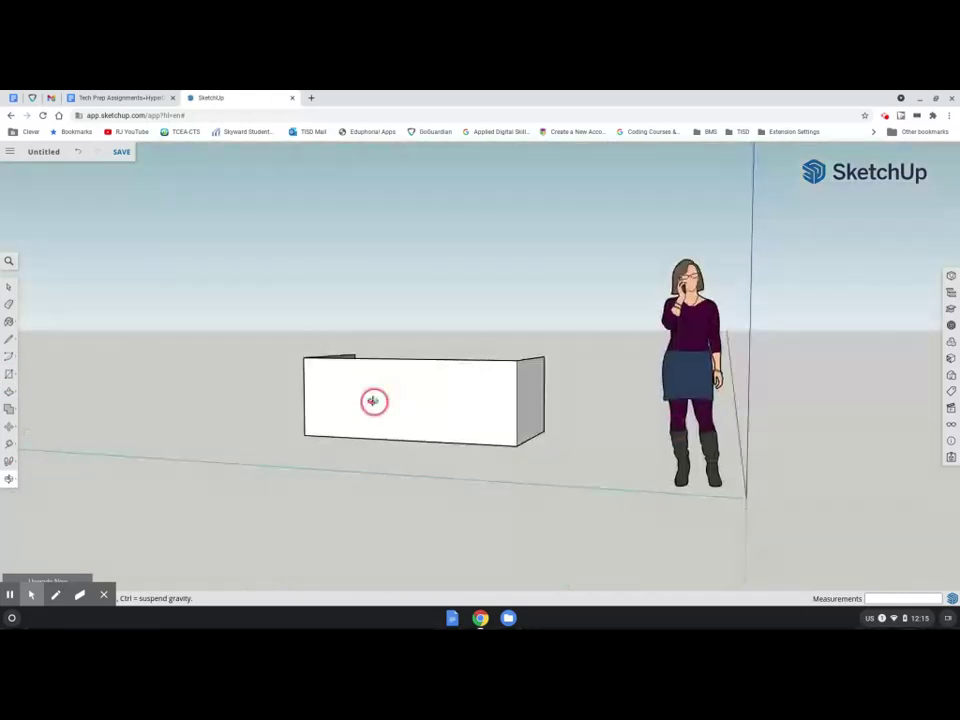
mouse_move(373, 401)
mouse_down()
mouse_move(425, 414)
mouse_move(405, 407)
mouse_up()
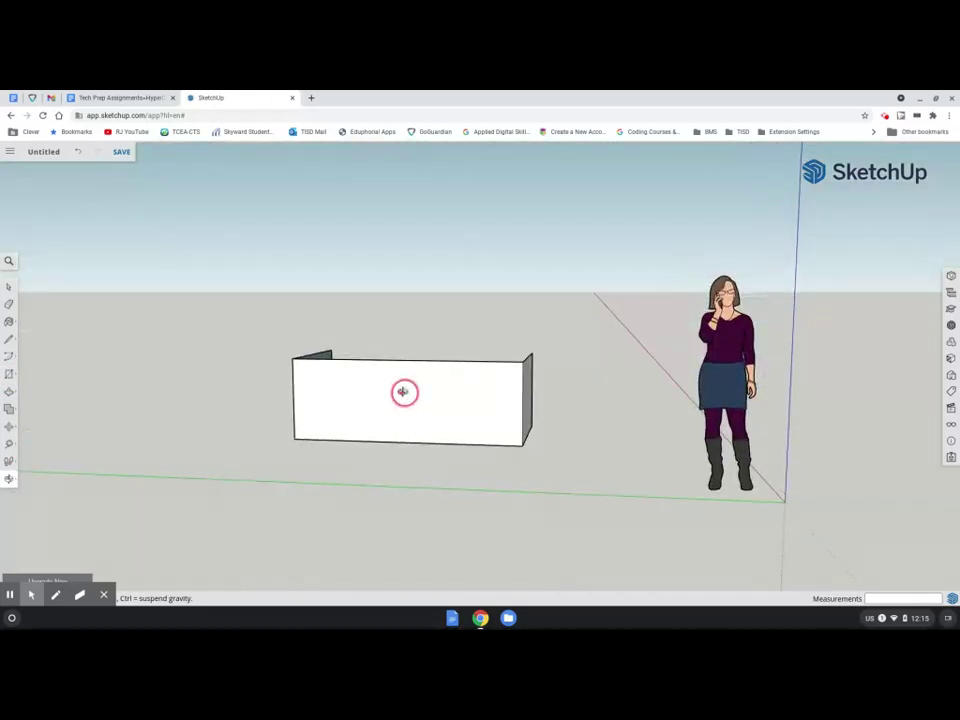
- Draw a small window rectangle on the box's front wall
click(9, 391)
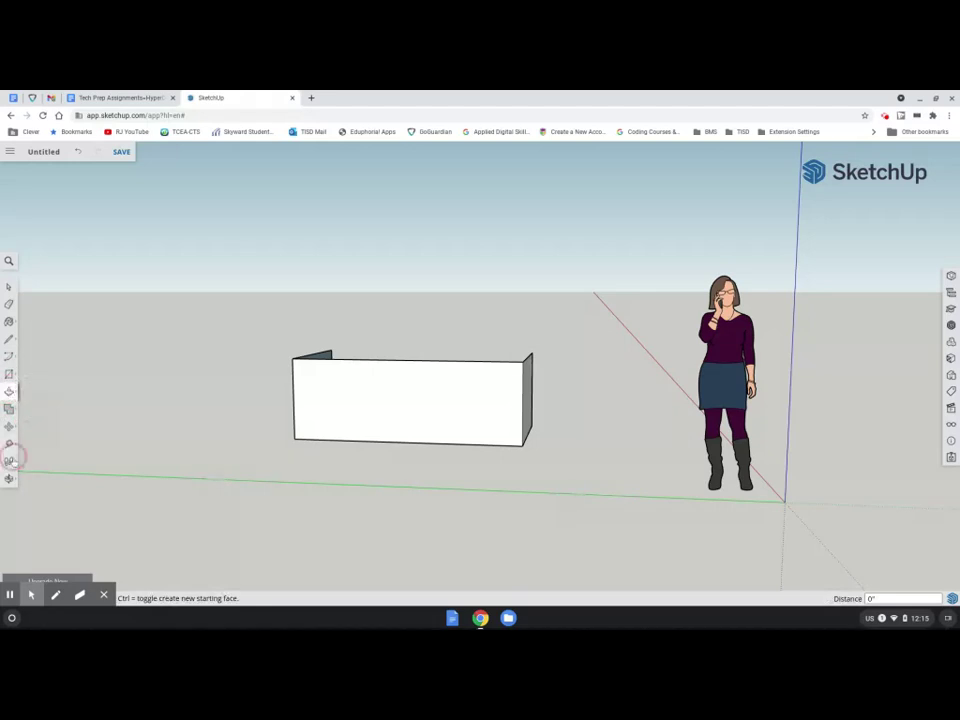
click(9, 373)
click(43, 346)
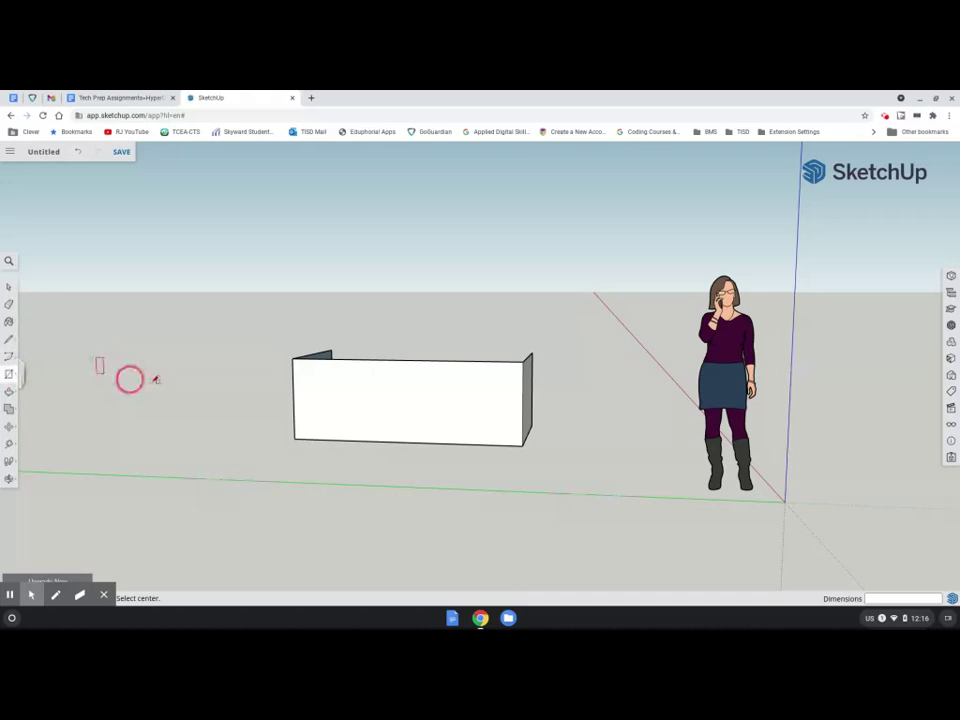
click(357, 398)
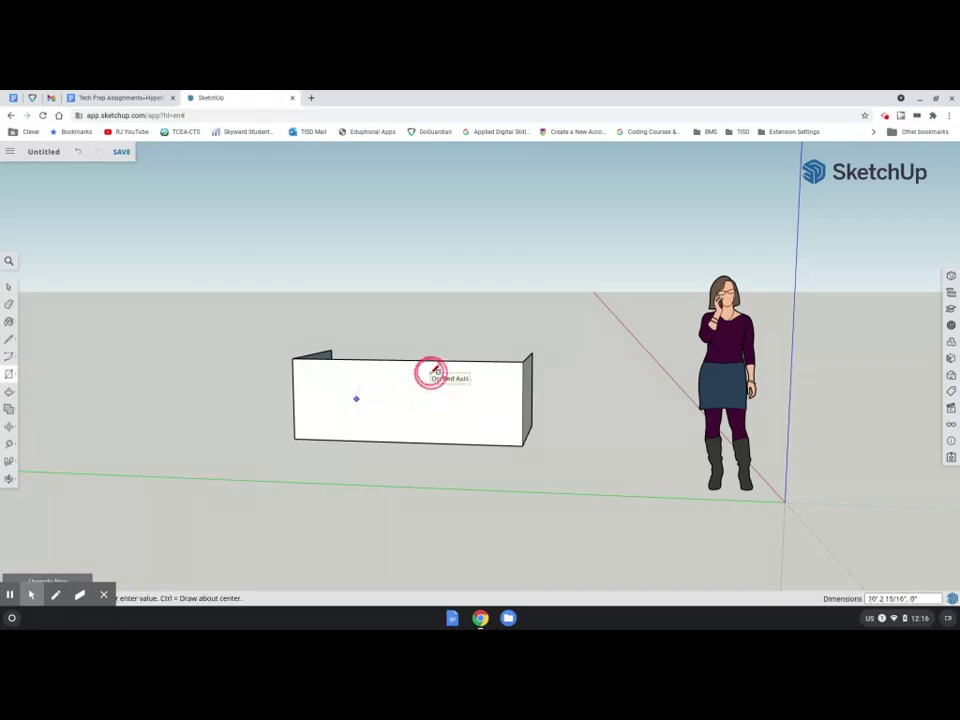
click(430, 378)
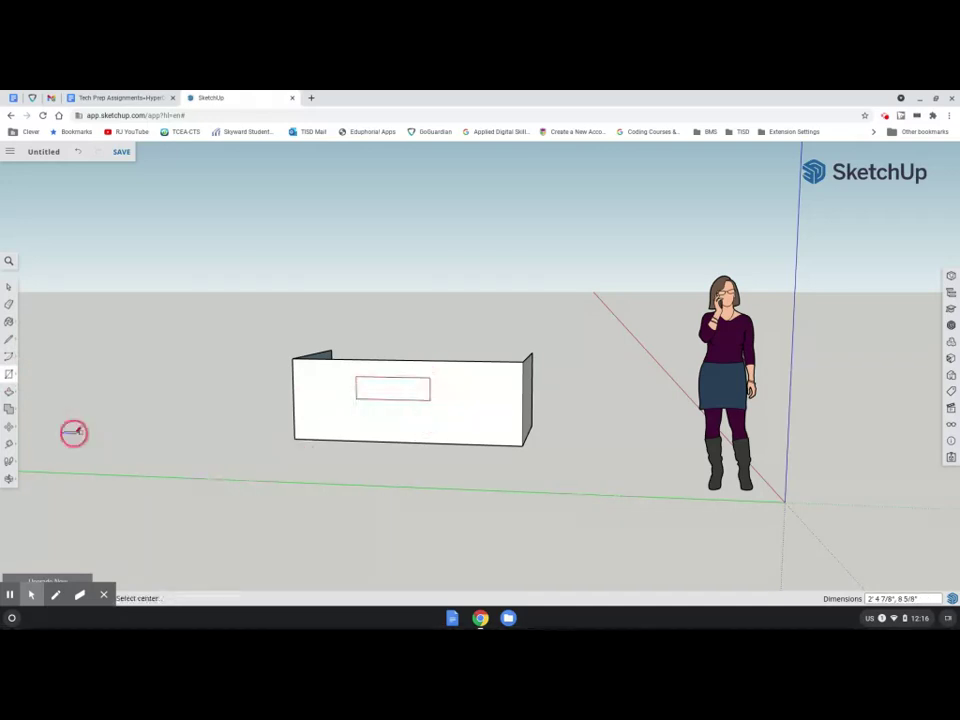
- Push the window rectangle into the wall to recess the opening
click(14, 391)
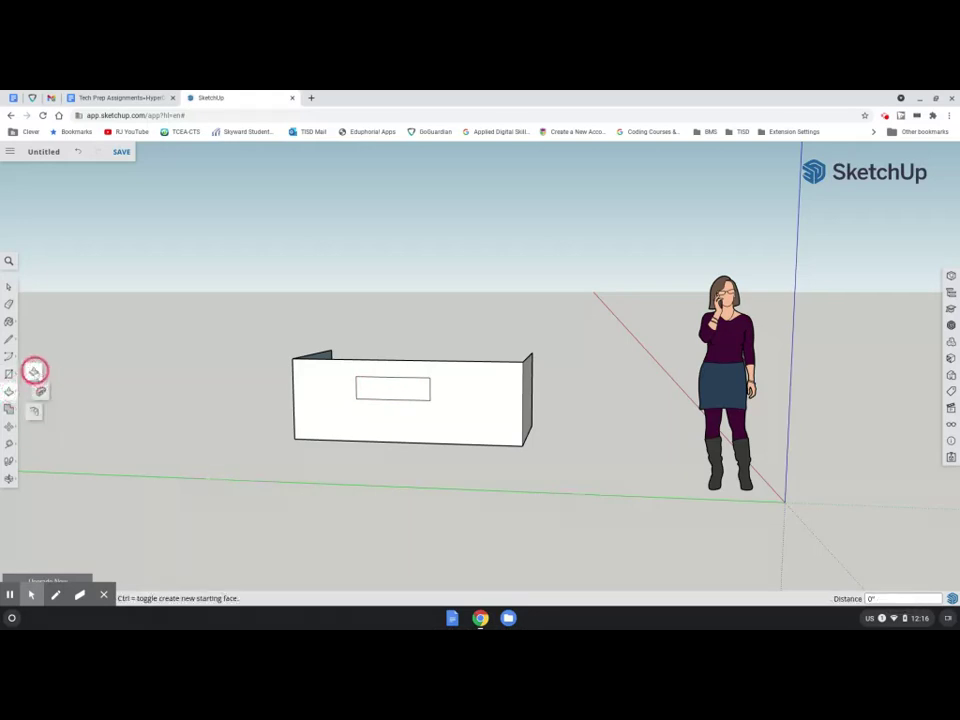
click(377, 386)
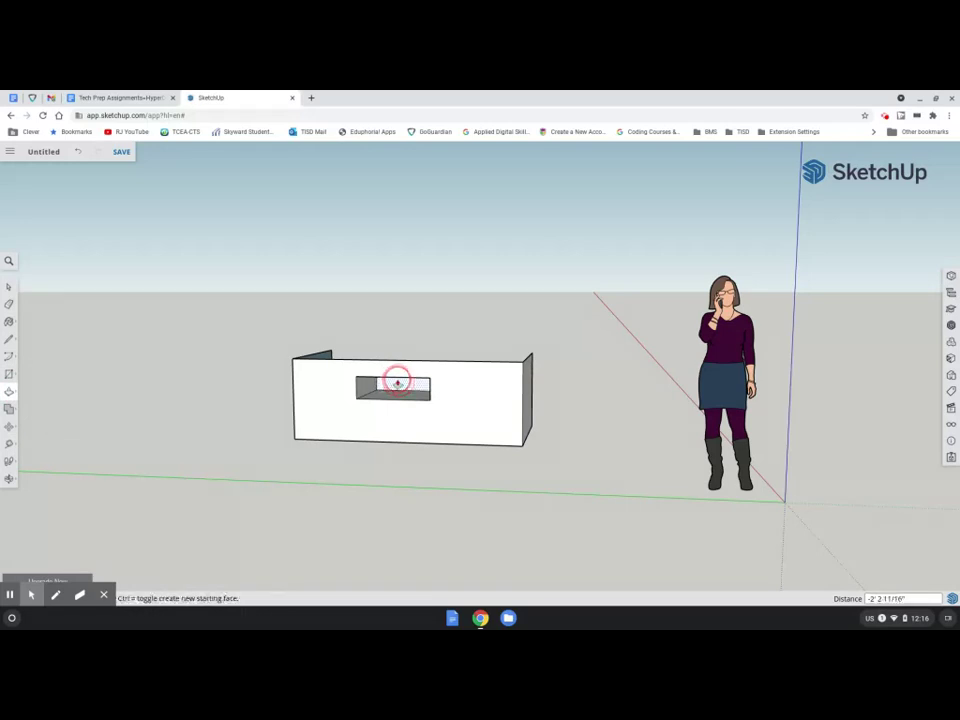
click(405, 392)
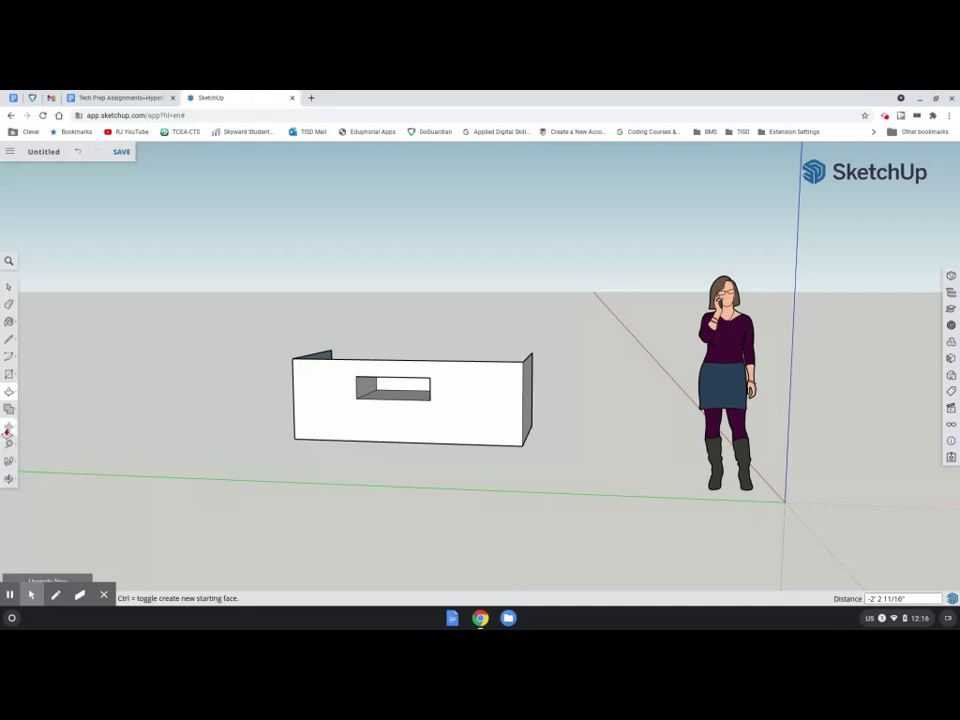
click(9, 478)
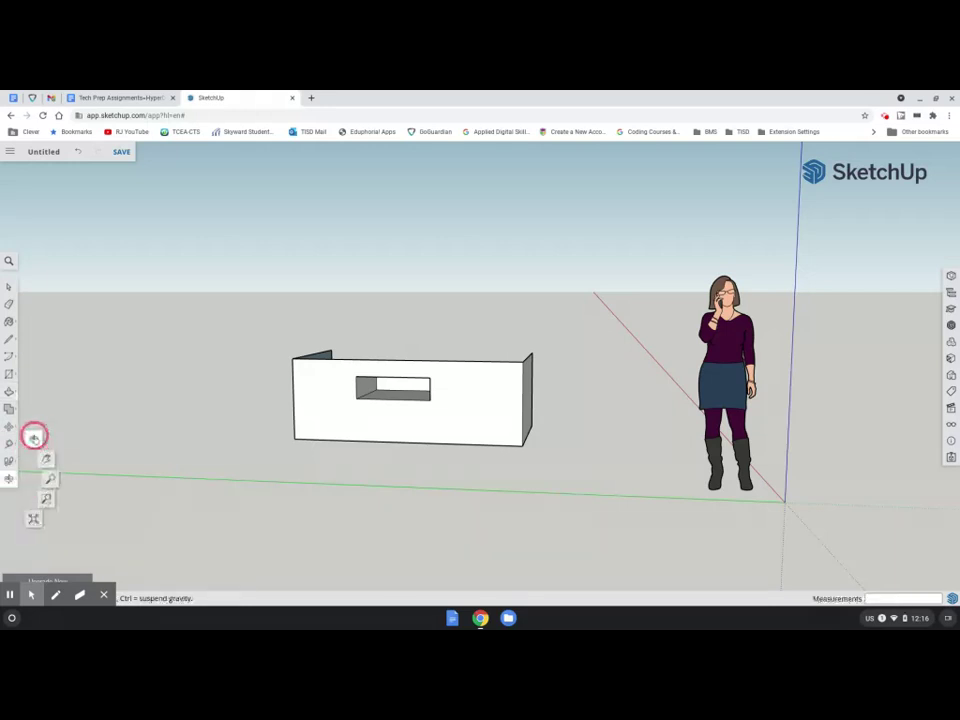
- From a higher oblique view, draw a circle on the ground beside the box
click(33, 437)
mouse_move(54, 413)
mouse_down()
mouse_move(128, 424)
mouse_move(360, 505)
mouse_move(725, 542)
mouse_move(874, 489)
mouse_move(876, 366)
mouse_move(913, 431)
mouse_move(654, 461)
mouse_up()
mouse_move(296, 474)
mouse_down()
mouse_move(388, 488)
mouse_move(574, 474)
mouse_move(707, 484)
mouse_move(805, 437)
mouse_move(640, 455)
mouse_up()
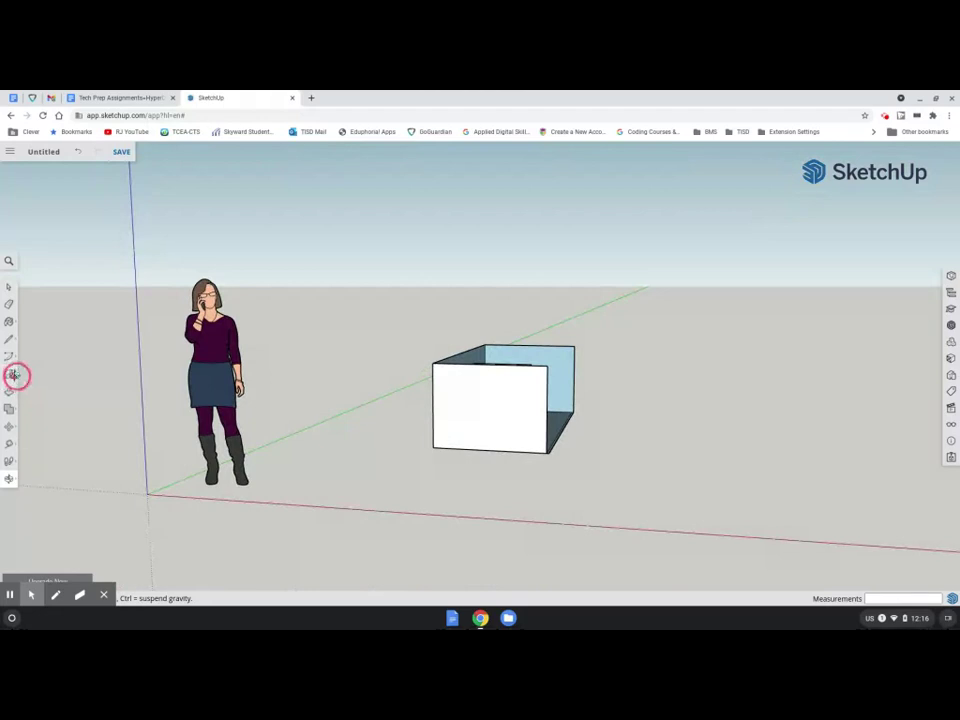
click(15, 376)
click(52, 373)
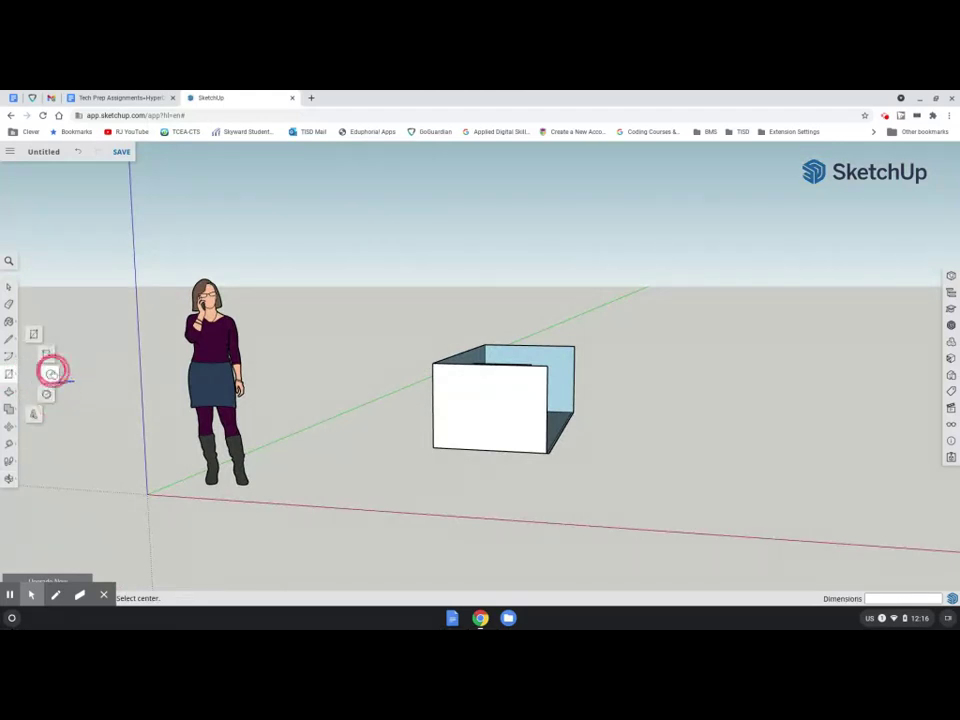
click(677, 454)
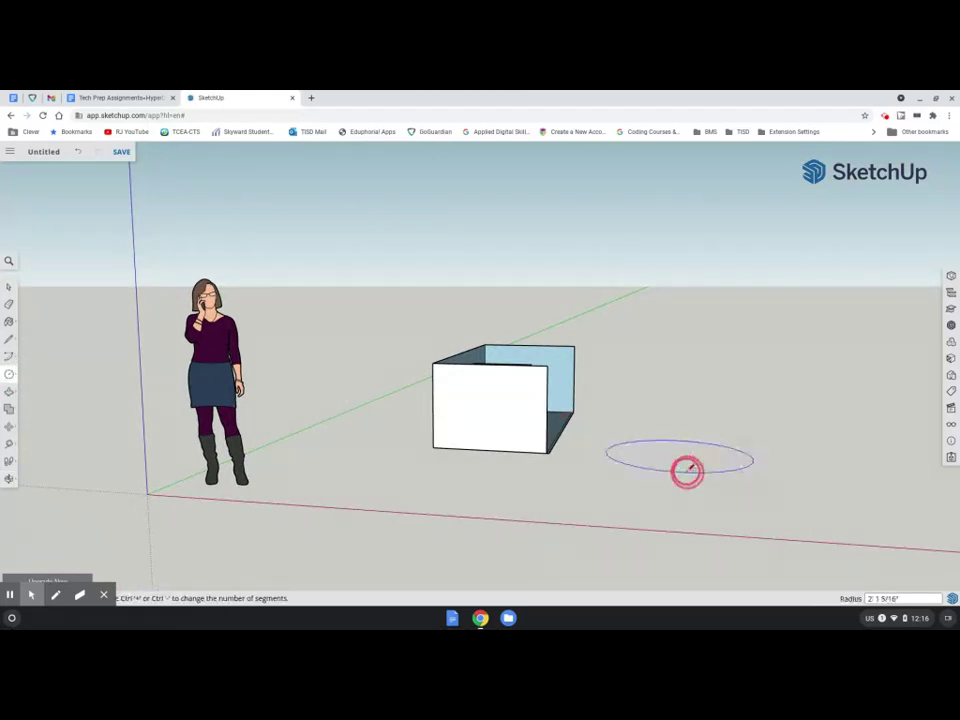
click(721, 477)
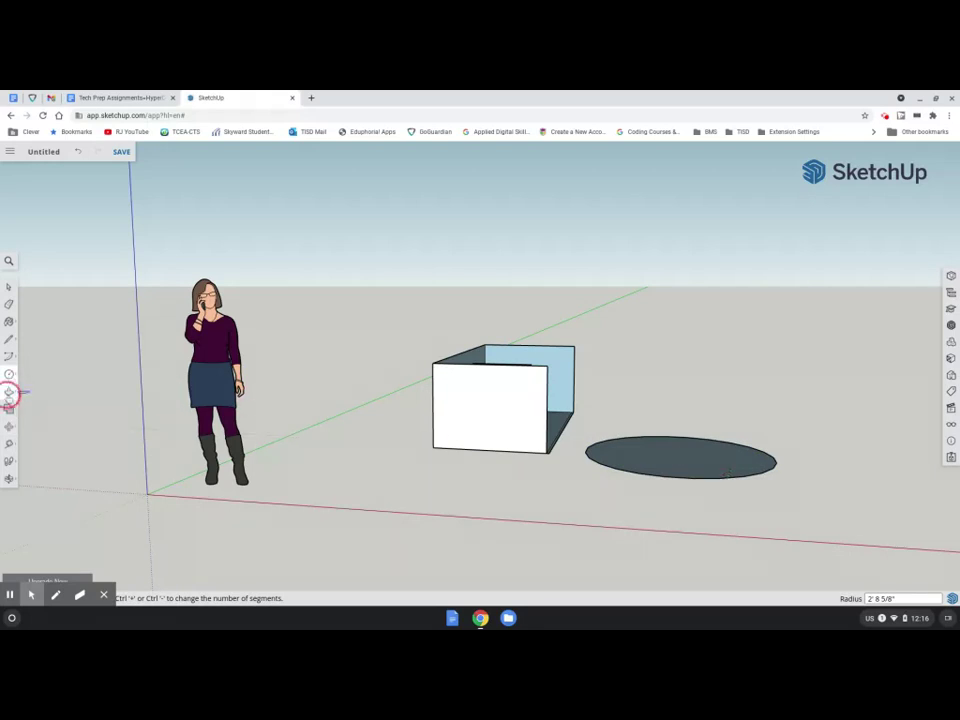
- Pull the circle up into a tall cylinder
click(9, 393)
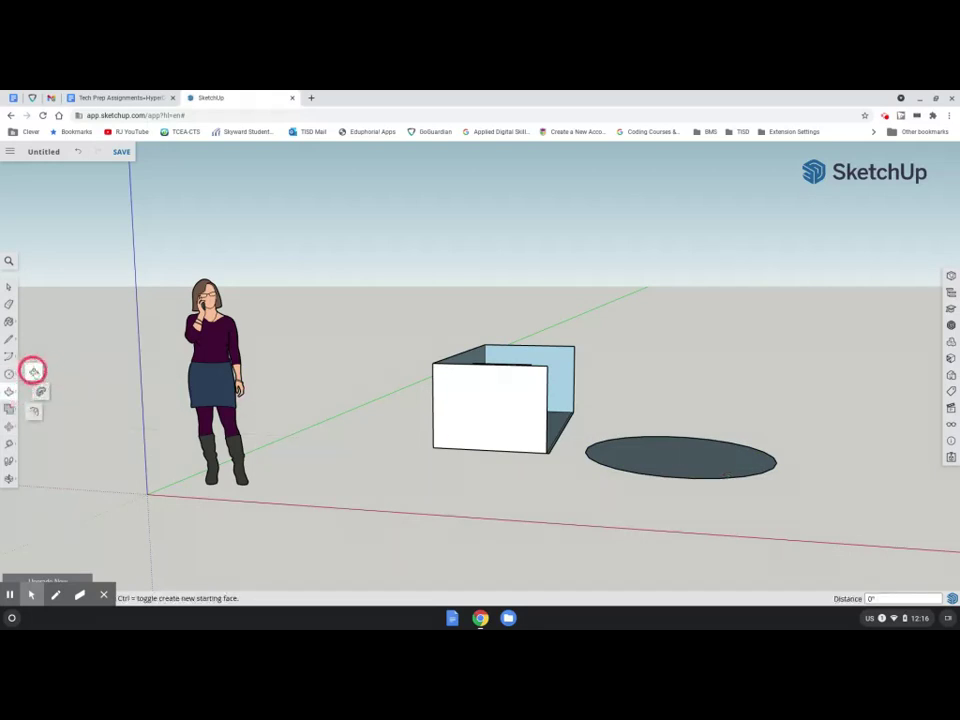
click(678, 463)
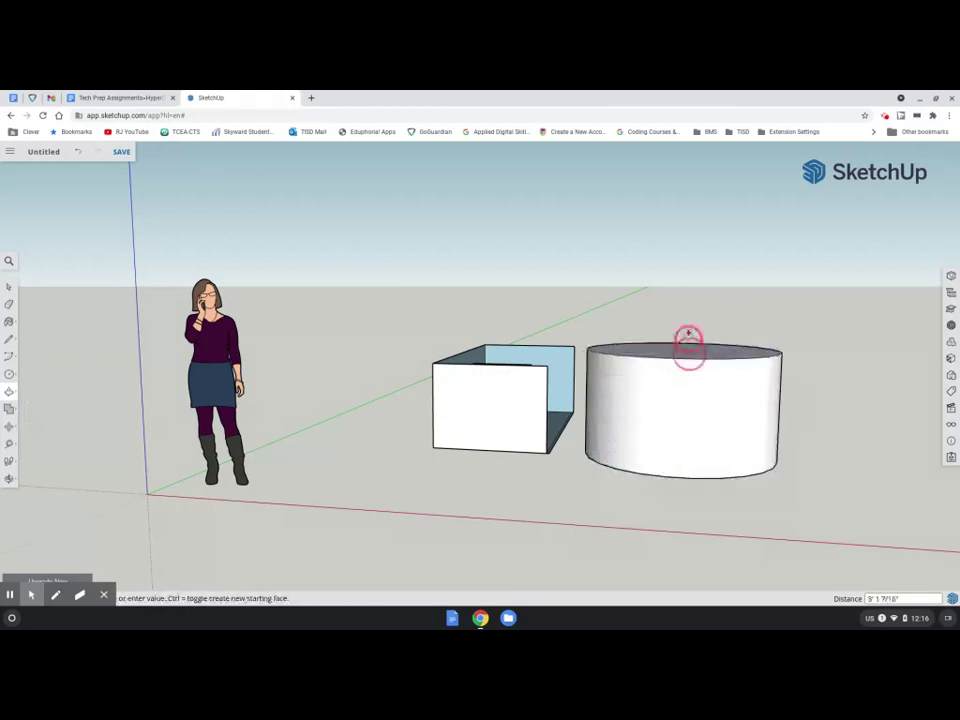
click(689, 313)
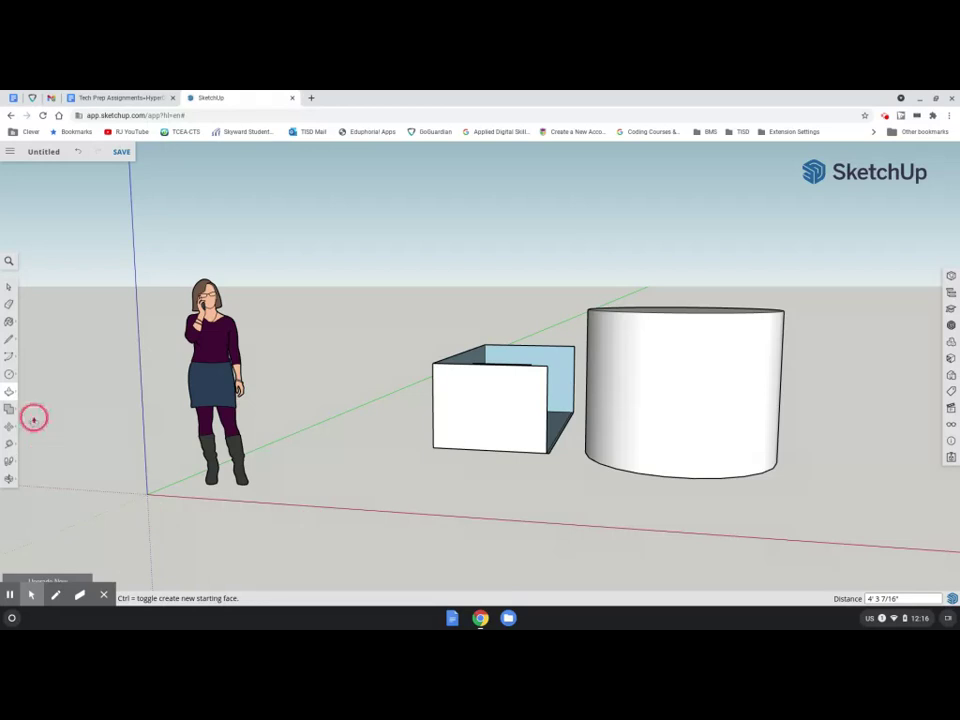
- Start a rectangle footprint on the ground in front of the cylinder
click(10, 372)
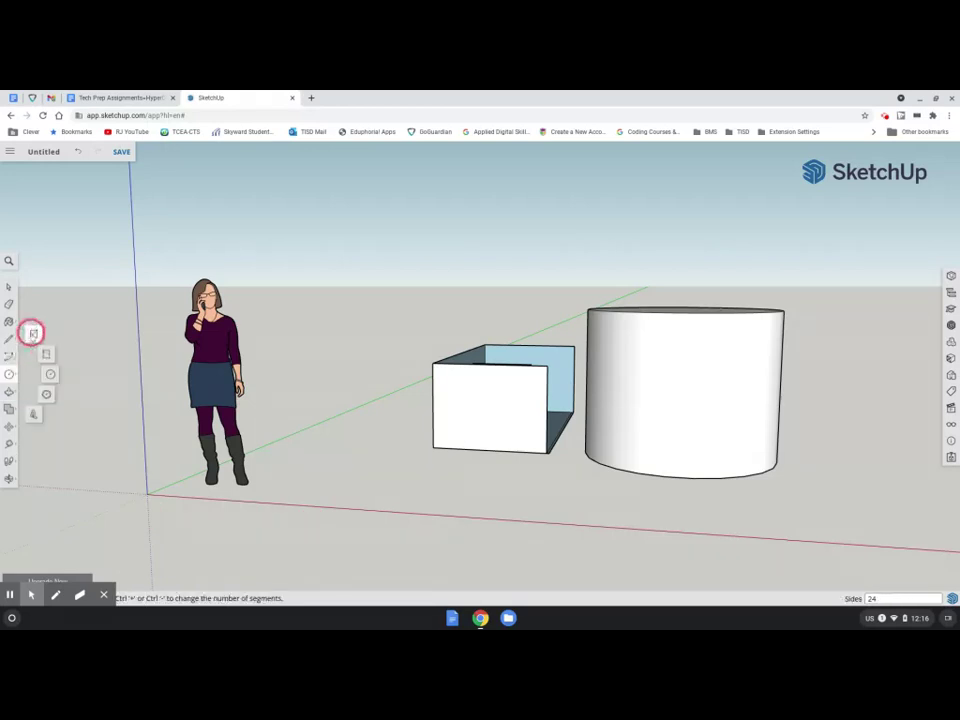
click(33, 333)
click(546, 509)
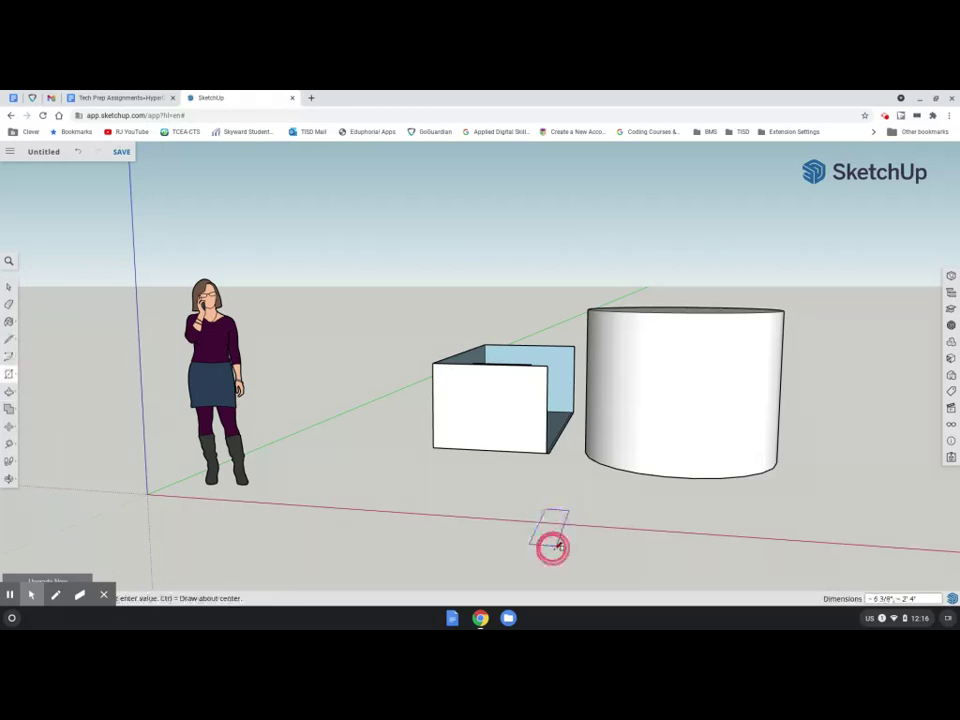
- Finish the ground rectangle and pull it up into a solid block
click(688, 579)
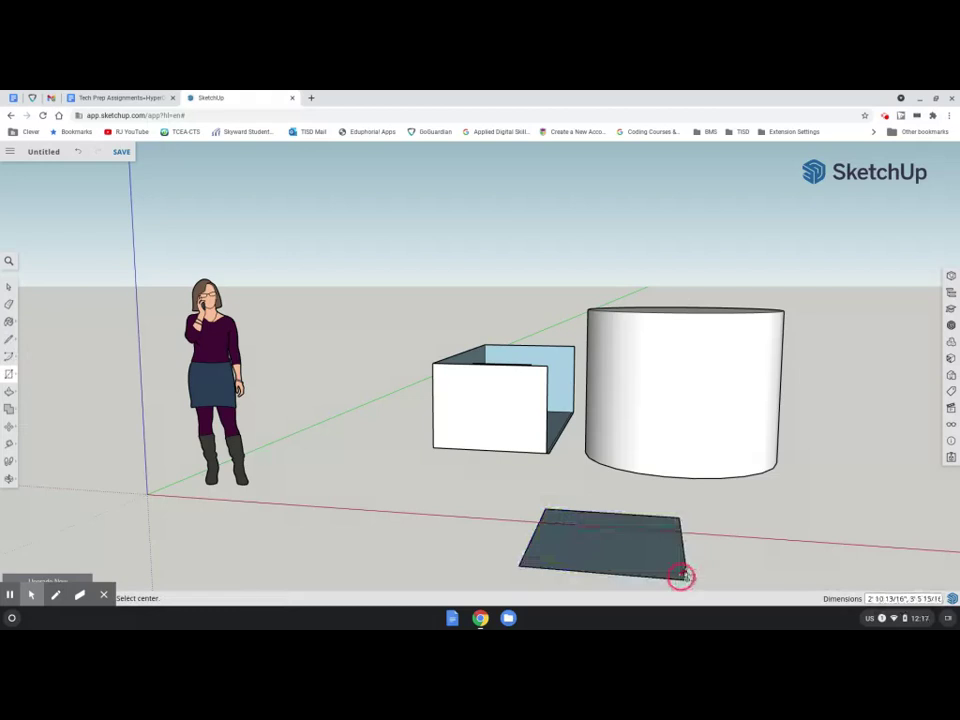
click(10, 391)
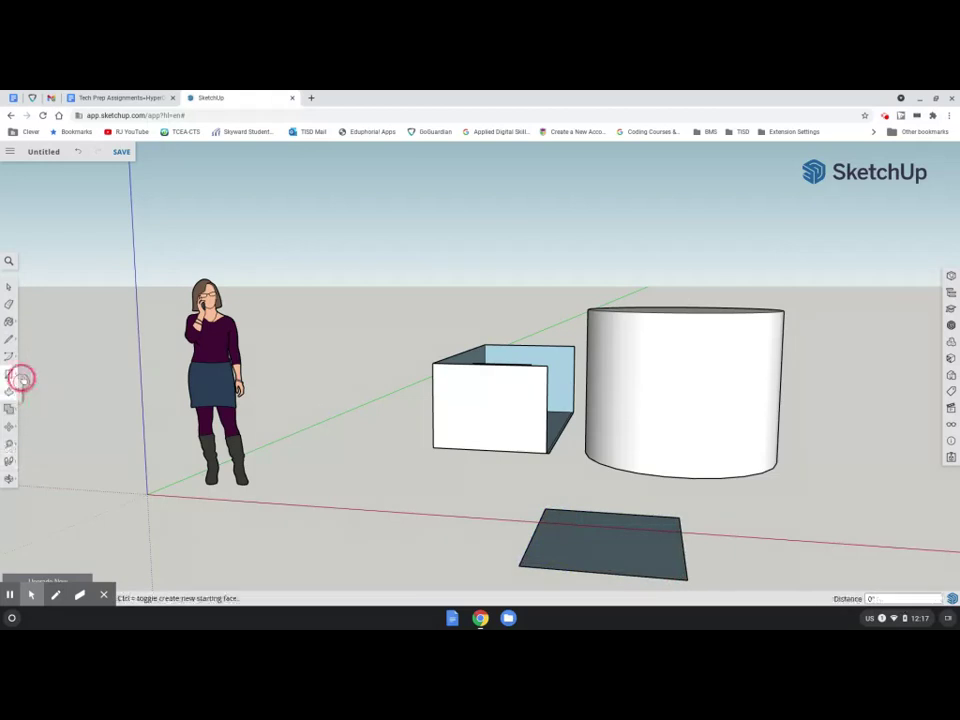
click(621, 546)
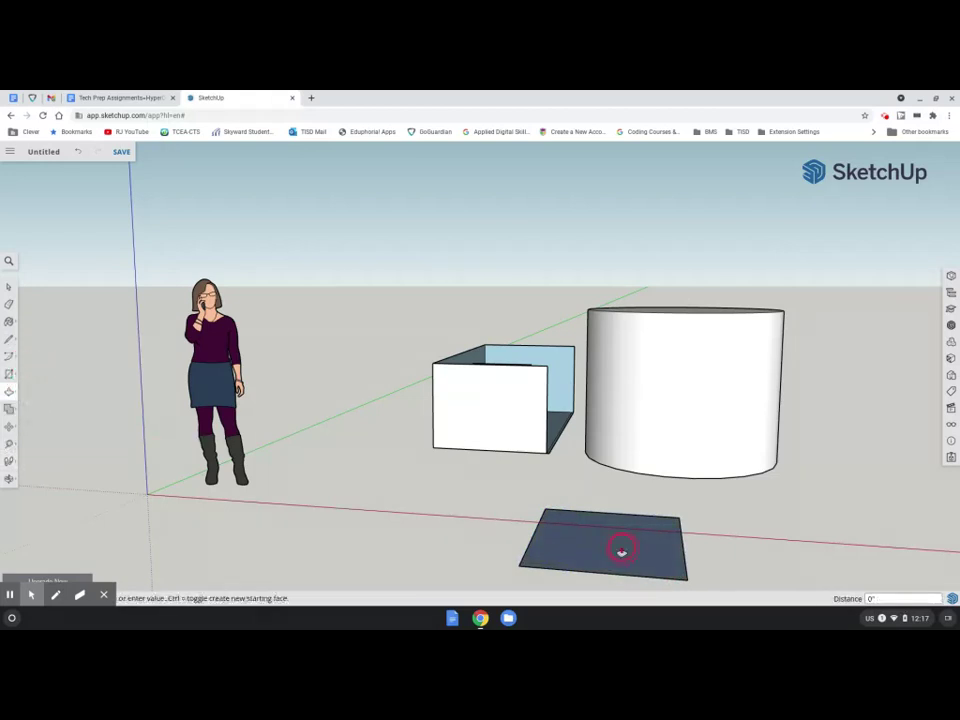
click(637, 440)
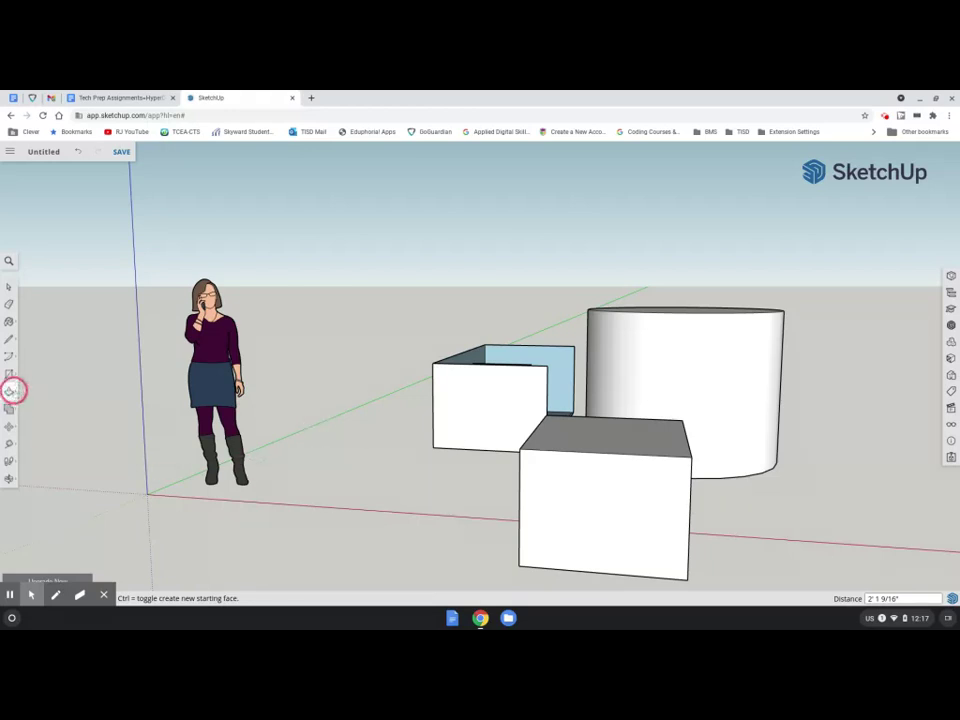
- Draw a door rectangle from the block's bottom edge and push it through the front wall
click(12, 390)
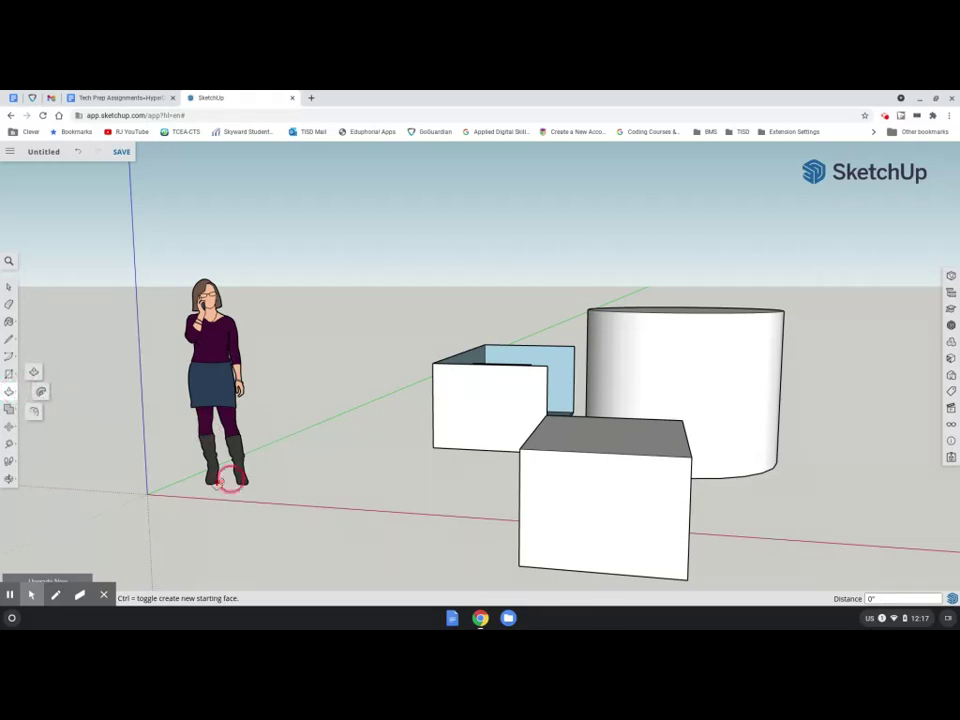
click(9, 372)
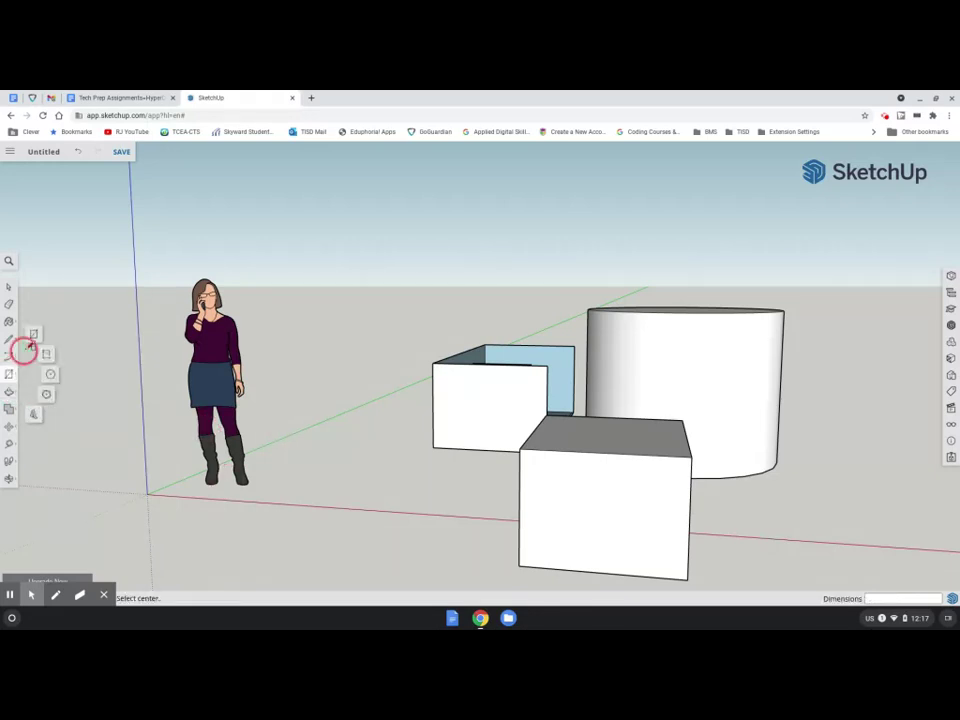
click(30, 332)
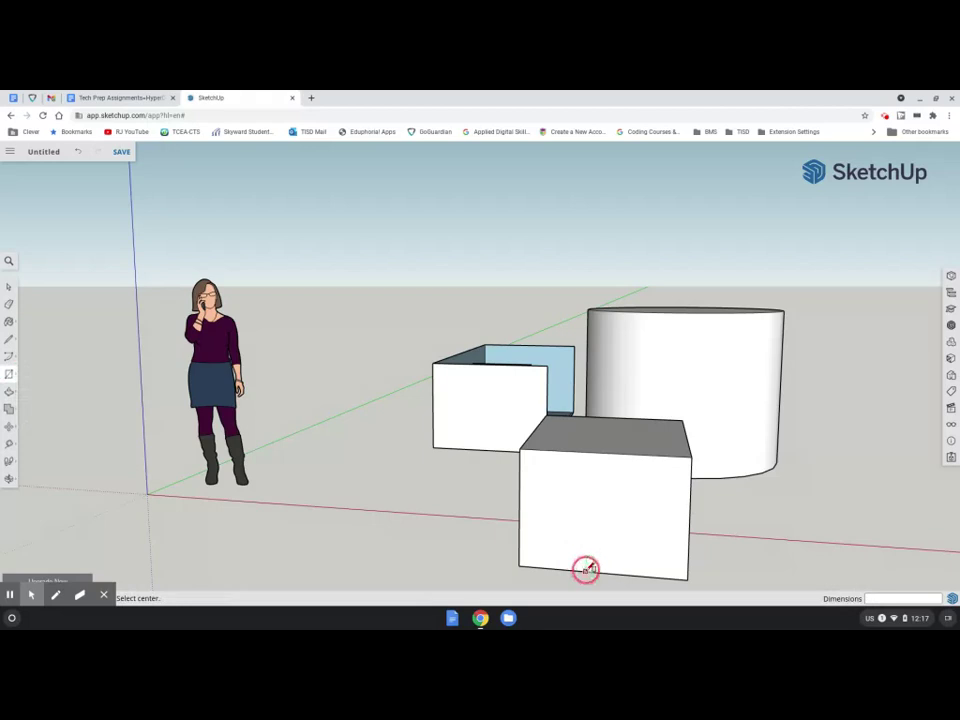
click(585, 570)
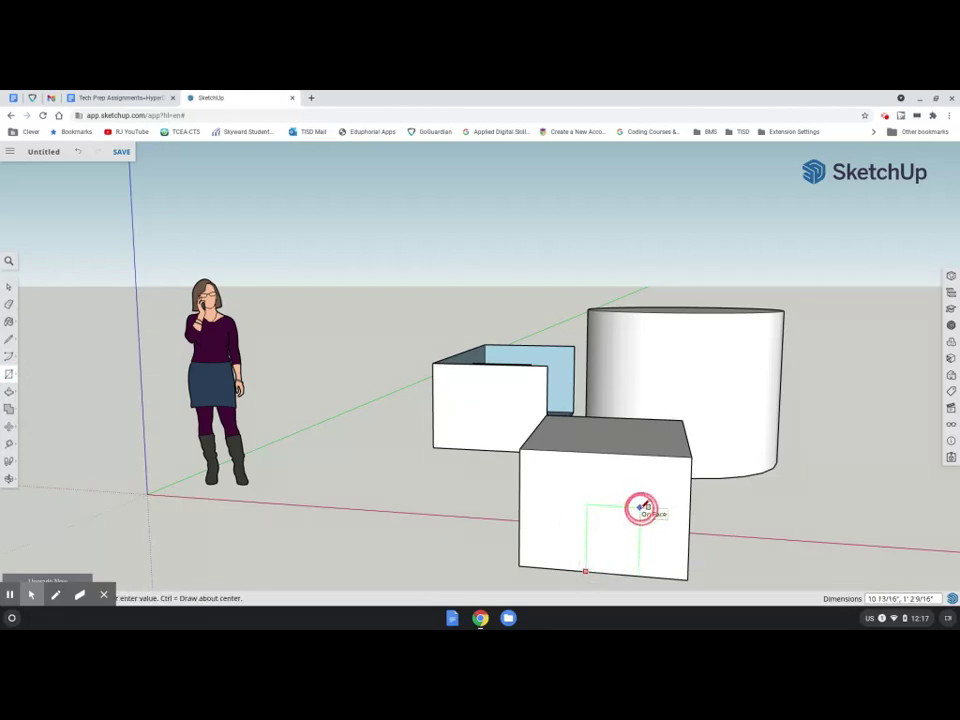
click(640, 507)
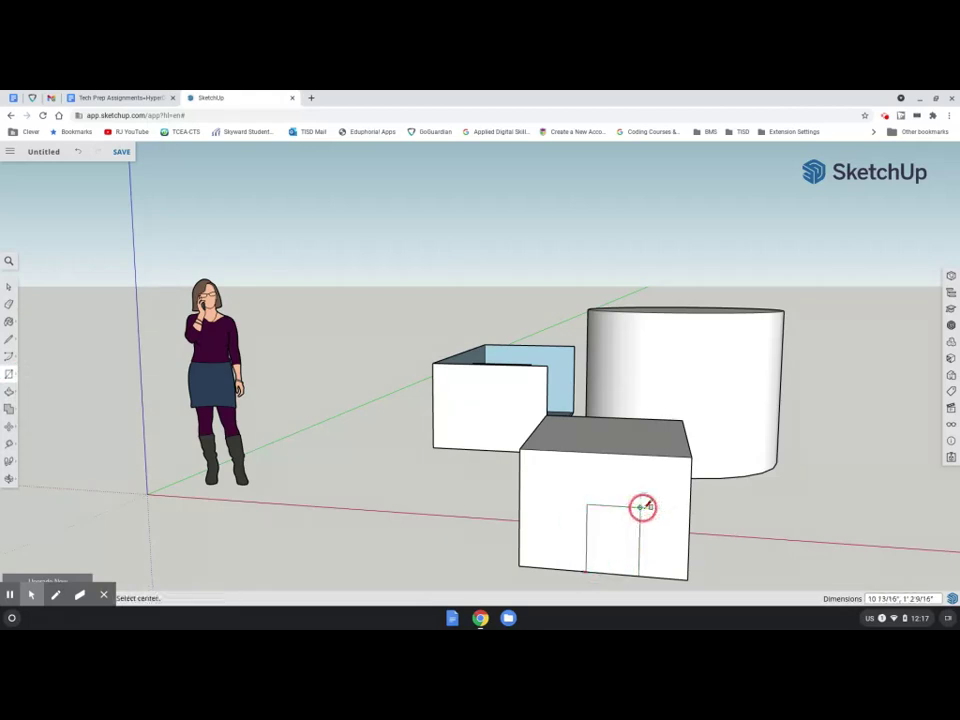
click(12, 391)
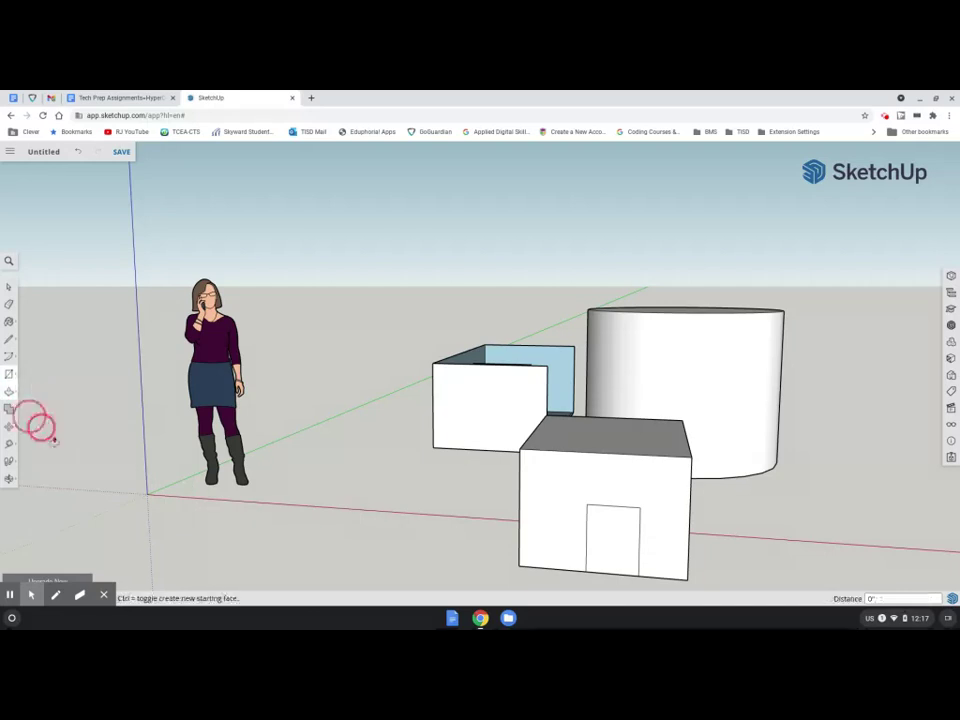
click(611, 547)
click(620, 512)
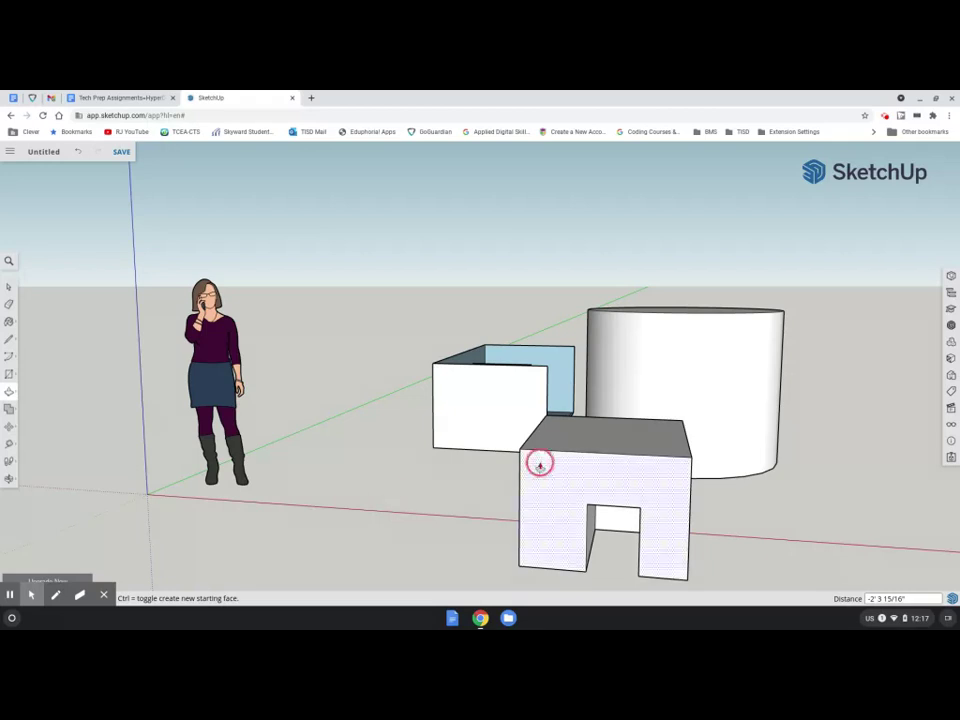
- Draw a small window rectangle on the upper-left of the block's front face
click(9, 373)
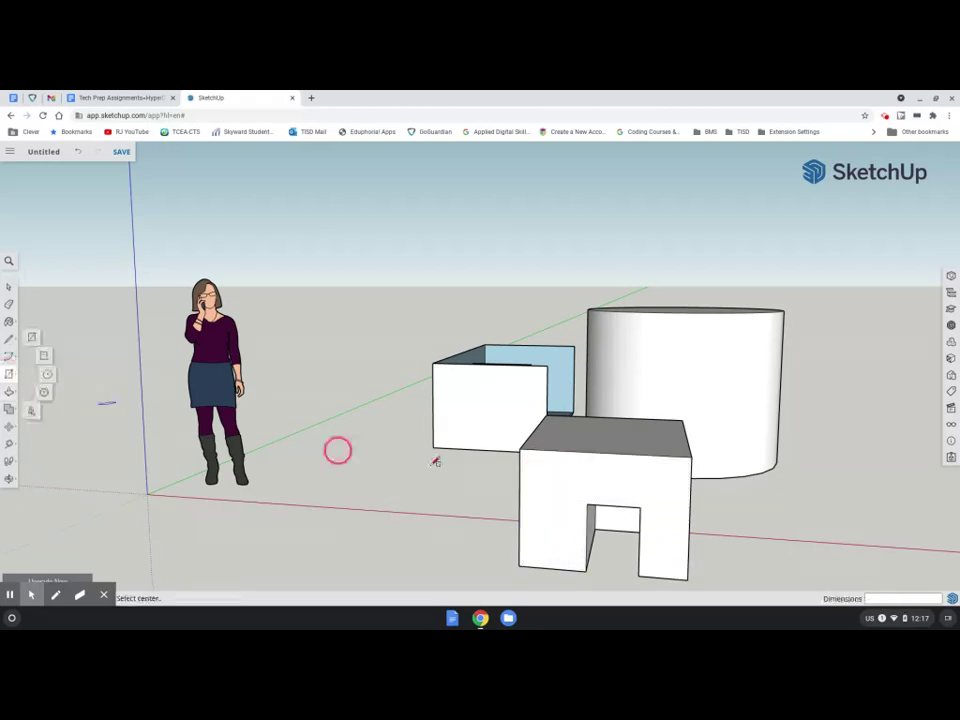
click(538, 463)
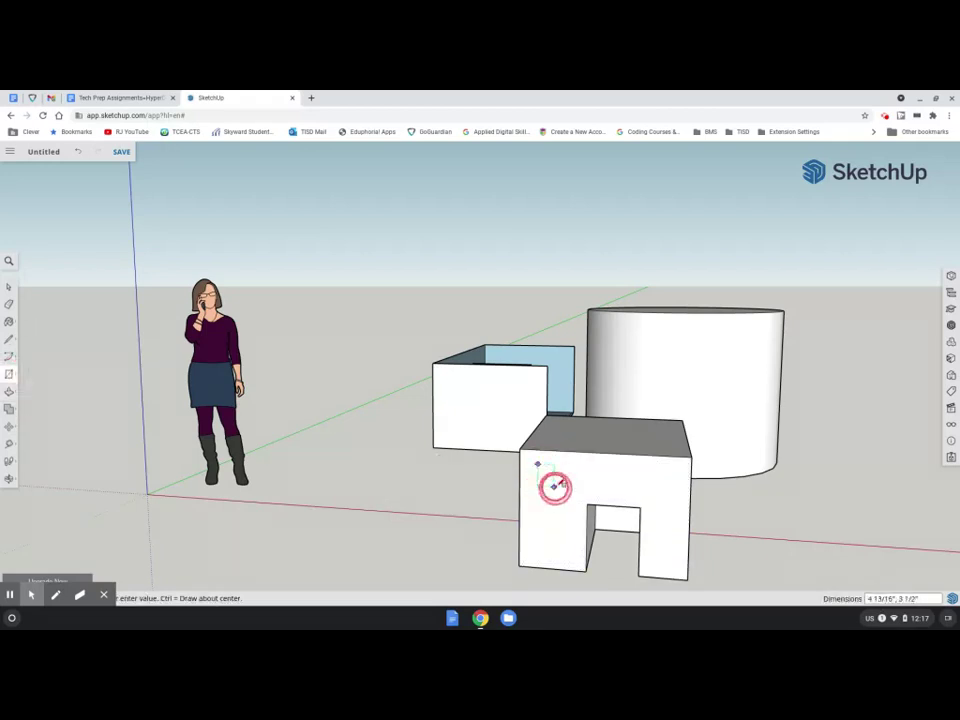
click(566, 489)
key(c)
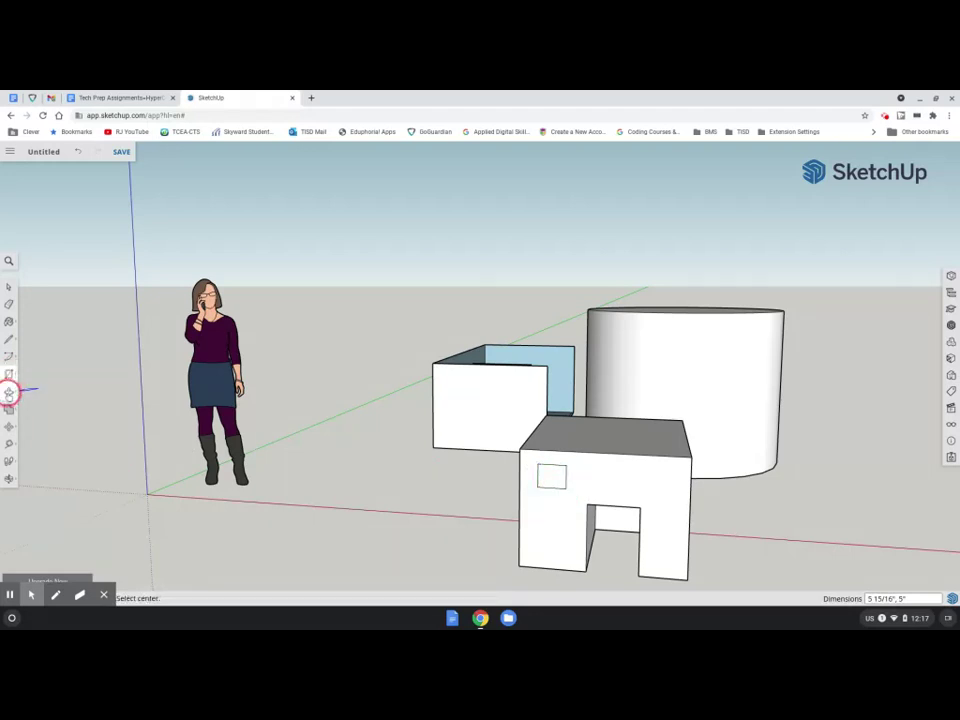
- Try offsetting the window outline, then abandon the offset
click(9, 392)
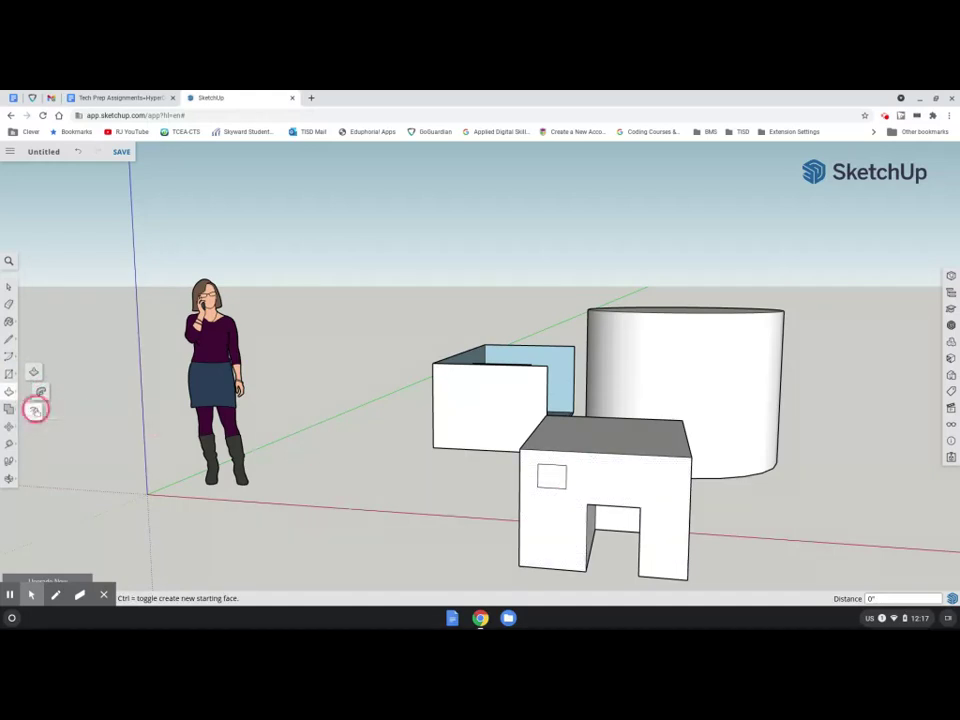
click(35, 410)
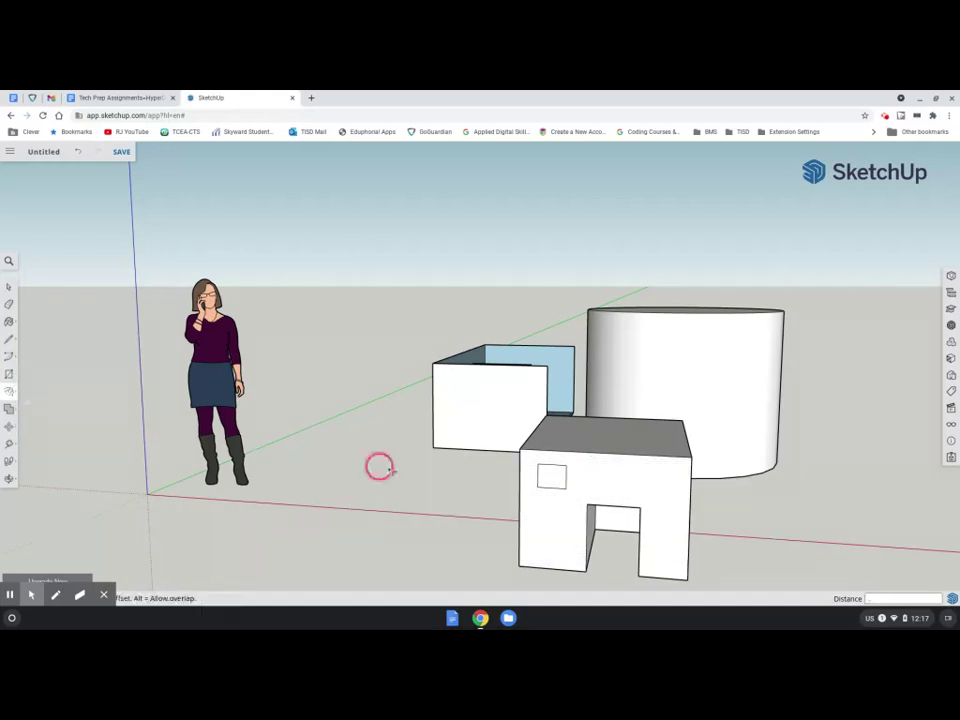
click(555, 477)
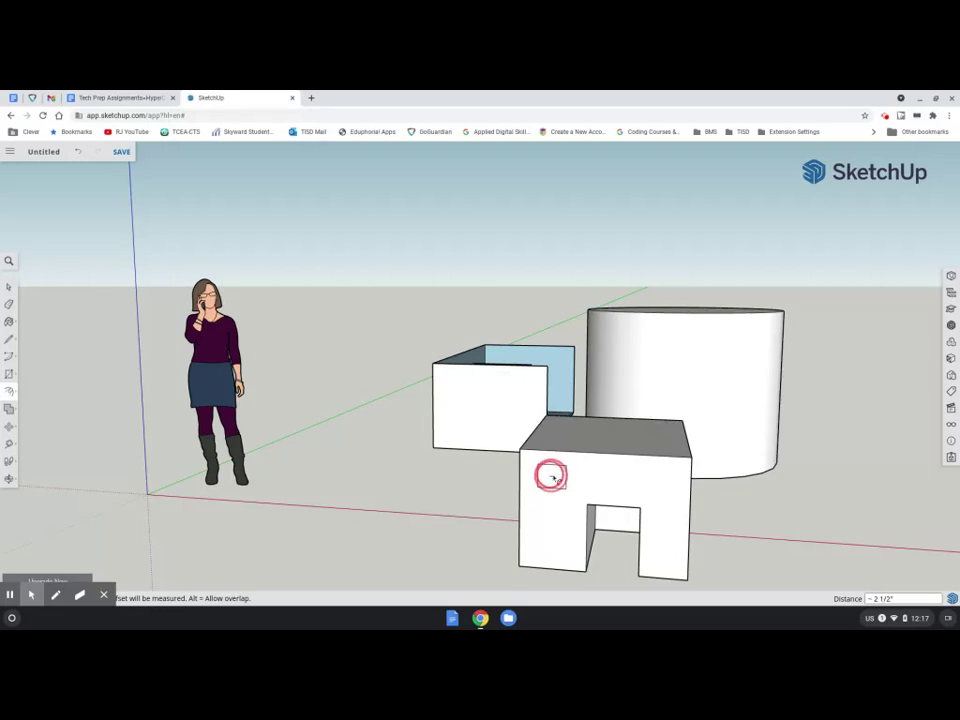
click(555, 478)
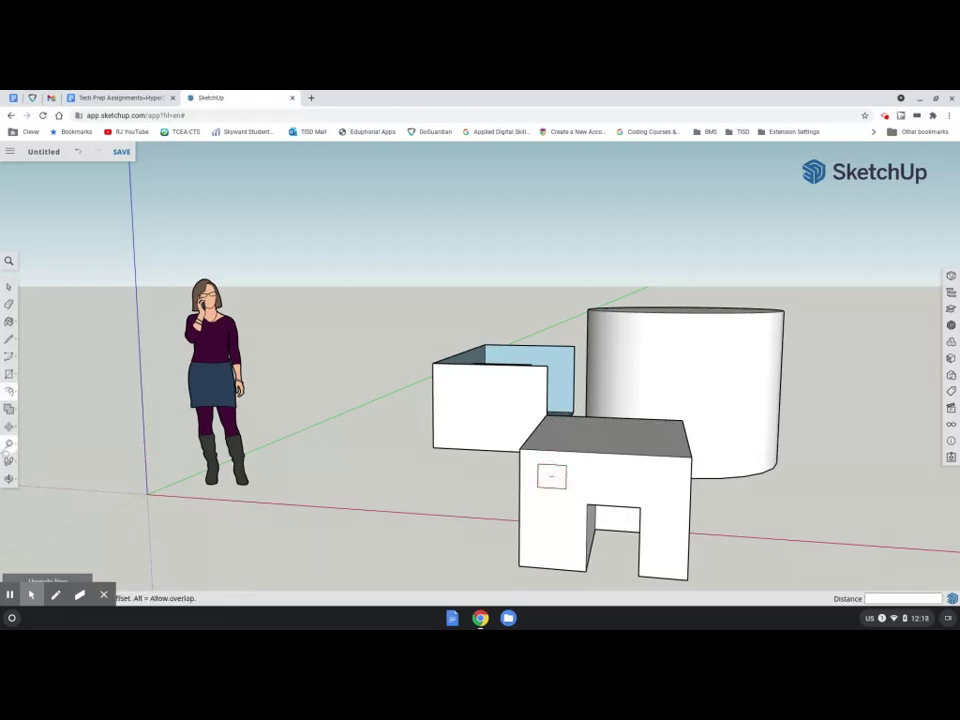
click(11, 409)
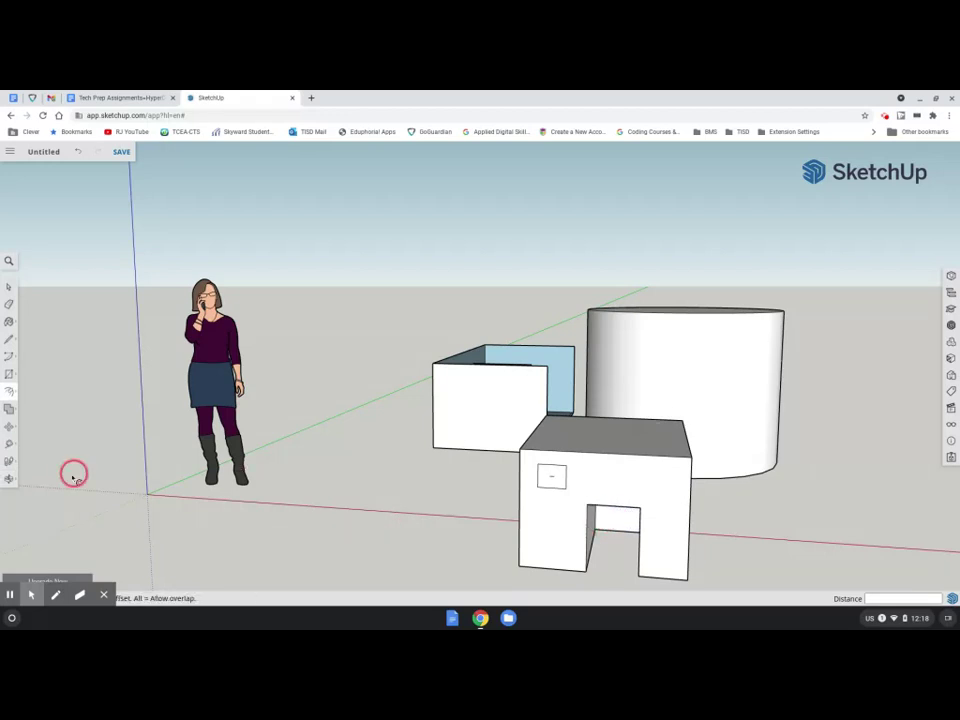
- Drop the camera to eye level looking straight at the building's front
click(9, 476)
drag(441, 527, 455, 471)
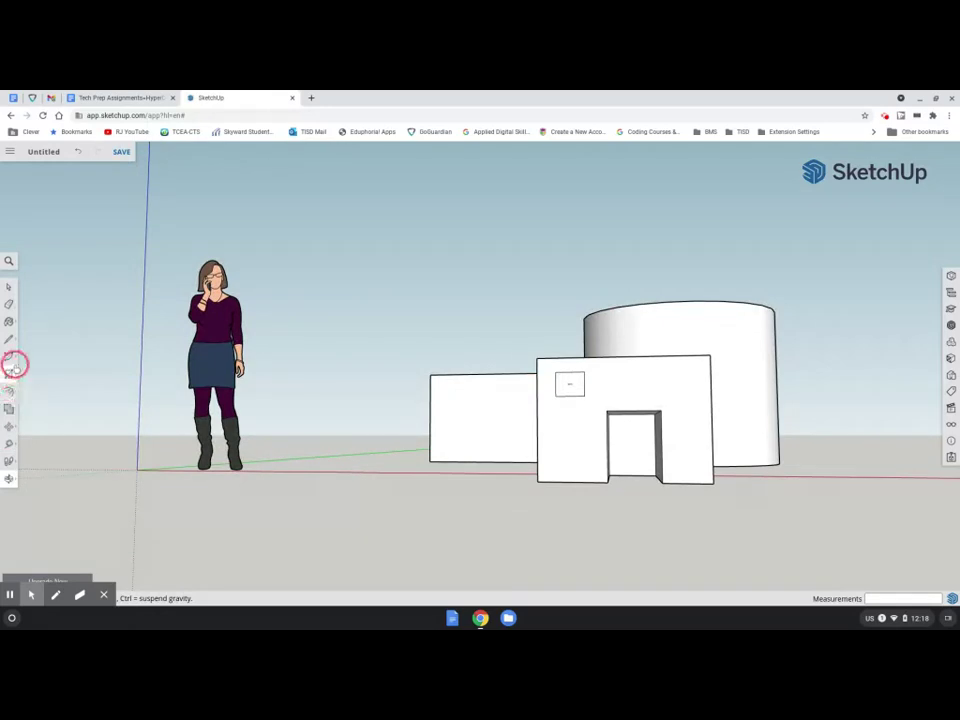
- Pull the doorway face out 10'4" and swing the view to see it
click(9, 372)
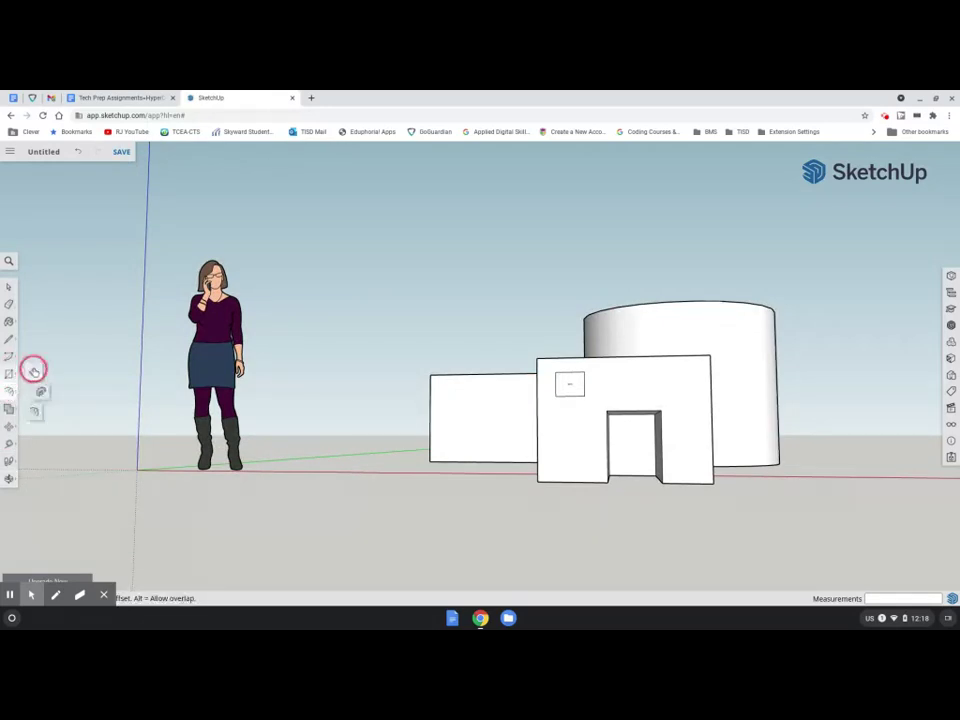
click(33, 372)
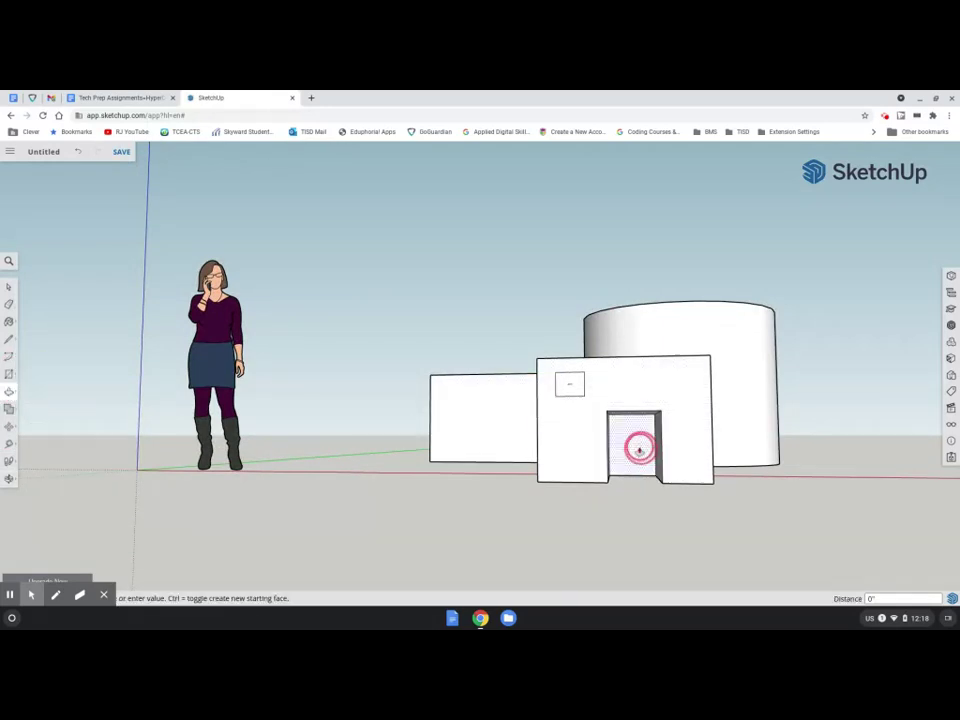
click(639, 446)
click(656, 491)
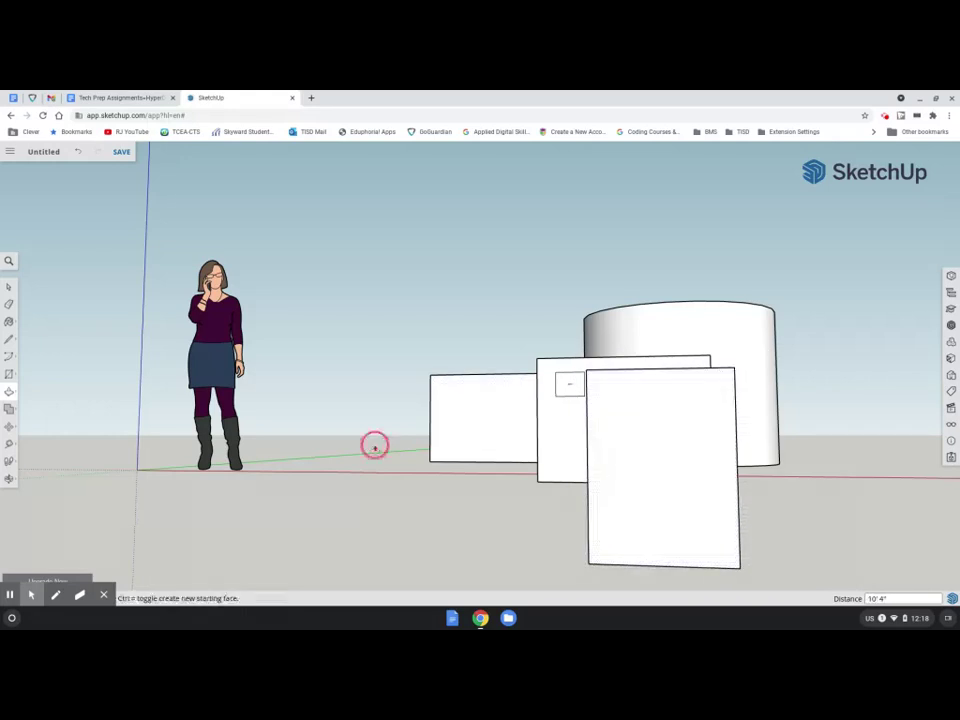
click(8, 481)
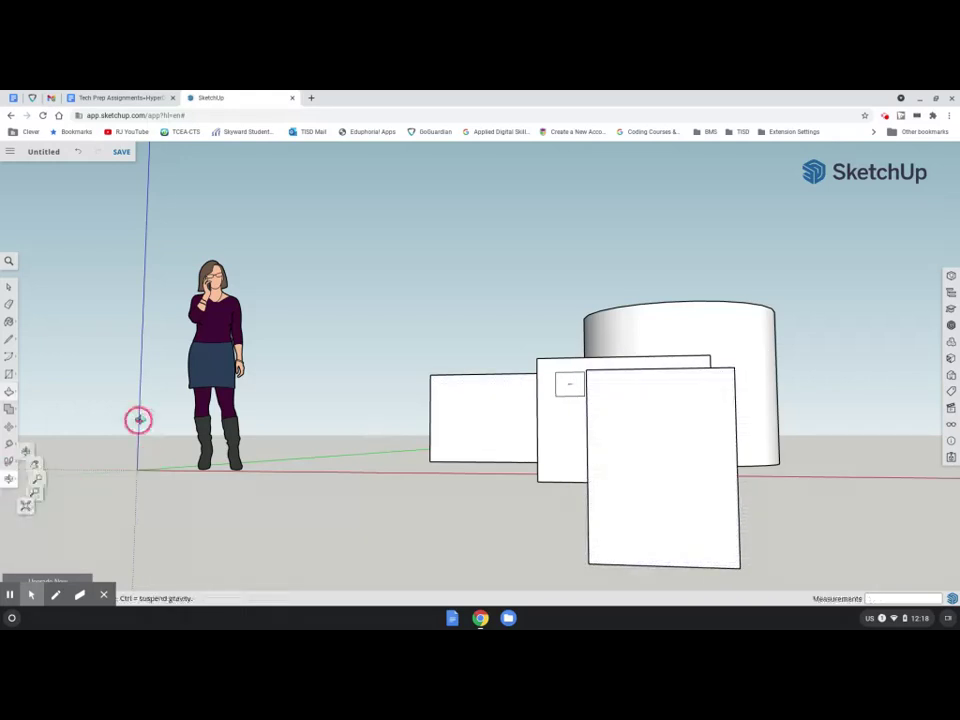
mouse_move(302, 405)
mouse_down()
mouse_move(428, 520)
mouse_move(375, 465)
mouse_move(259, 448)
mouse_move(283, 420)
mouse_move(154, 399)
mouse_up()
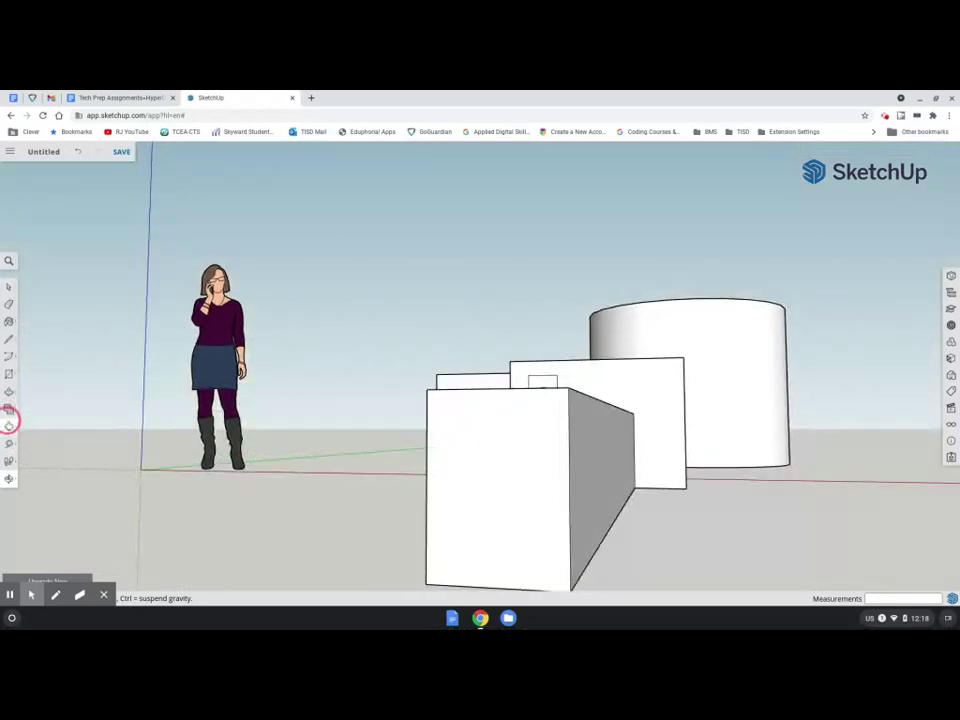
- Push the pulled door face back into the wall to reopen the doorway
click(9, 392)
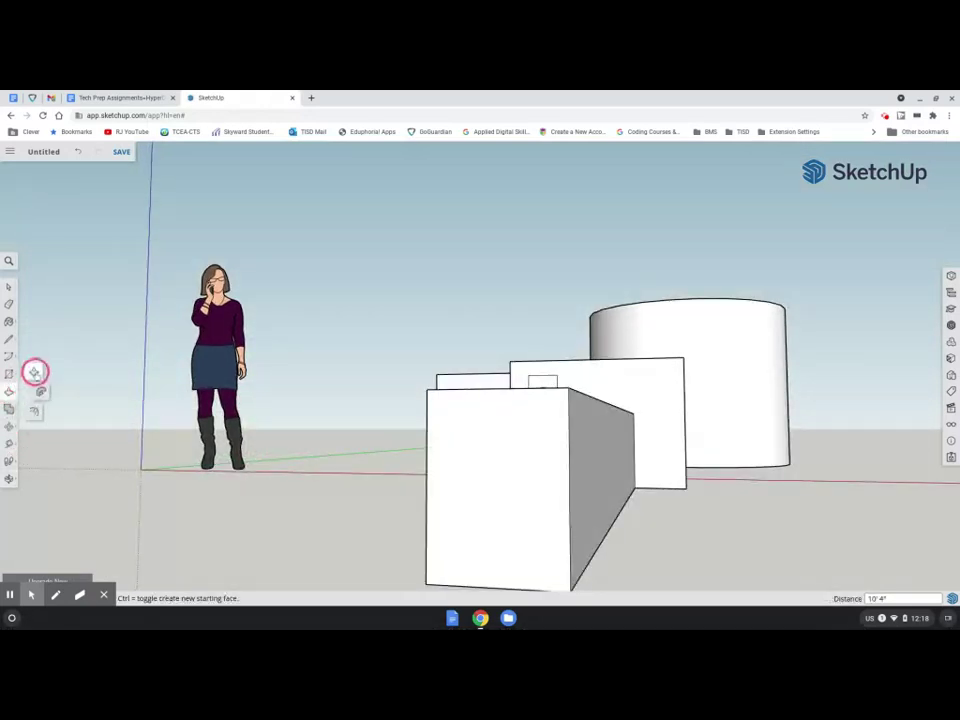
mouse_move(450, 506)
mouse_down()
mouse_move(686, 402)
mouse_move(609, 457)
mouse_move(617, 428)
mouse_up()
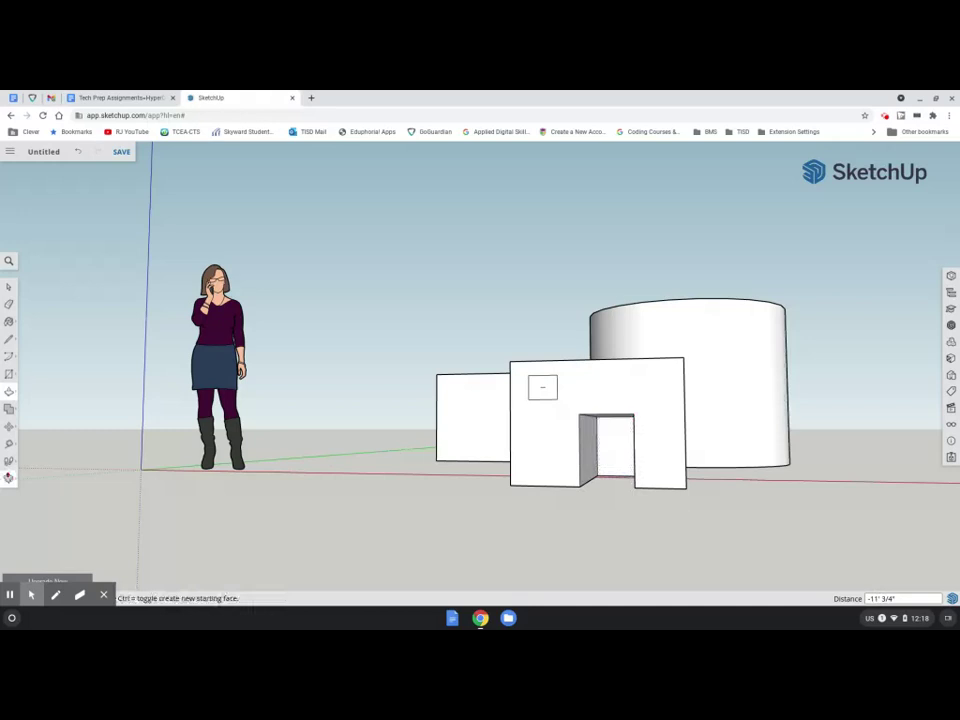
click(10, 478)
- Orbit around the finished model, viewing walls, cylinder and doorway building from above and behind
mouse_move(36, 461)
mouse_down()
mouse_move(815, 622)
mouse_move(859, 579)
mouse_up()
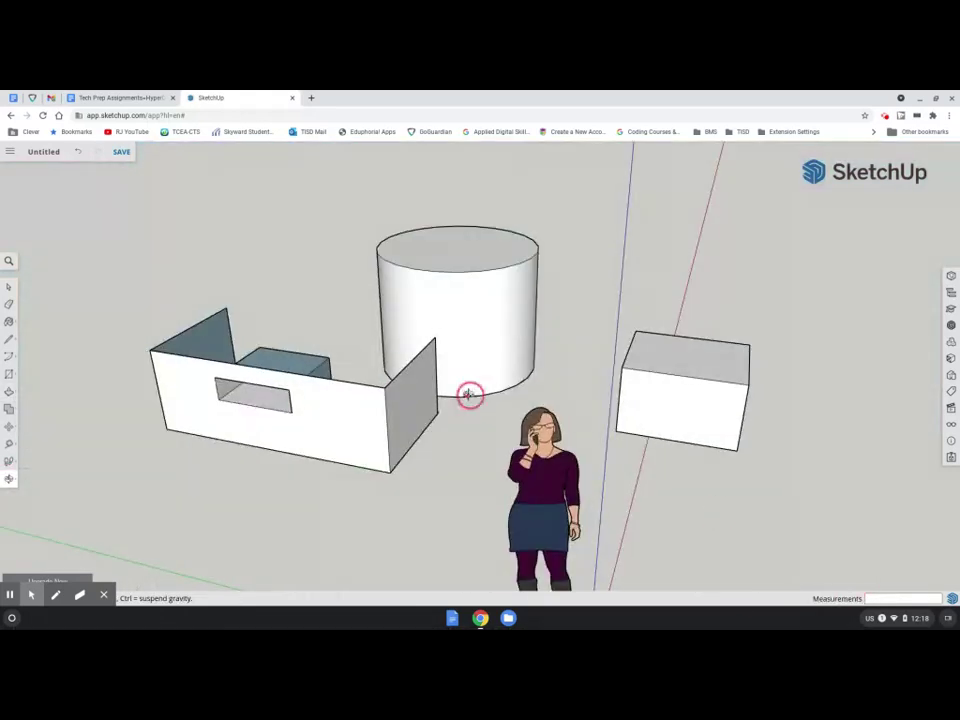
mouse_move(469, 394)
mouse_down()
mouse_move(561, 449)
mouse_move(531, 441)
mouse_move(343, 326)
mouse_move(760, 492)
mouse_move(559, 523)
mouse_move(564, 467)
mouse_move(629, 453)
mouse_up()
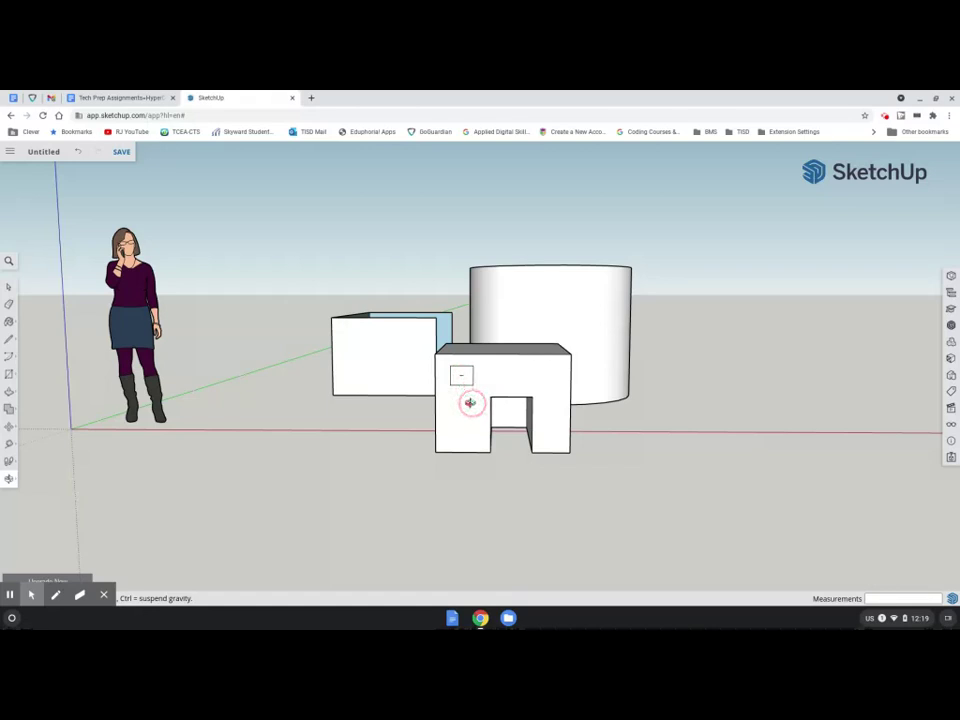
drag(461, 375, 464, 378)
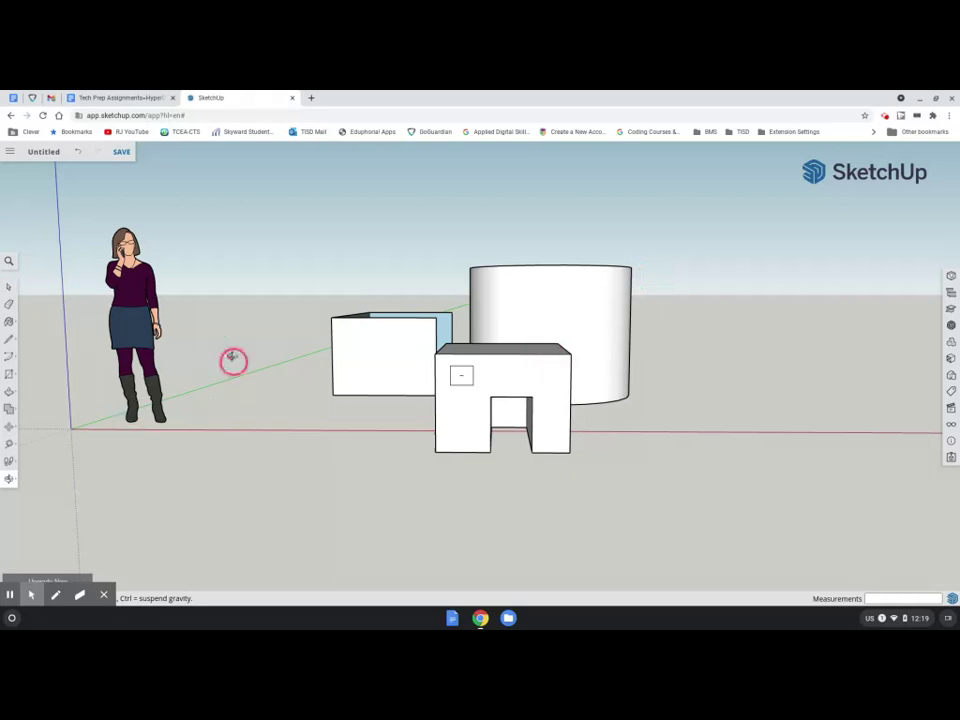
mouse_move(270, 291)
middle_down()
mouse_move(381, 507)
mouse_move(448, 551)
mouse_move(628, 544)
mouse_move(748, 379)
mouse_move(304, 384)
mouse_move(452, 343)
mouse_move(548, 333)
middle_up()
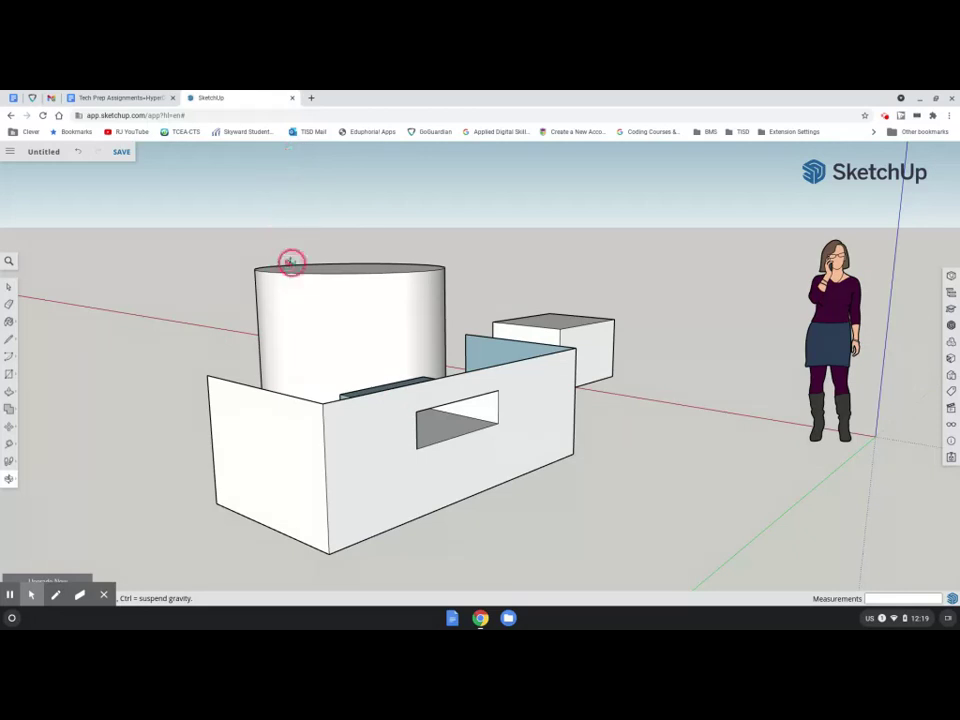
mouse_move(144, 306)
mouse_down()
mouse_move(206, 416)
mouse_move(356, 492)
mouse_move(632, 542)
mouse_move(763, 525)
mouse_move(332, 452)
mouse_move(372, 499)
mouse_move(540, 486)
mouse_move(649, 396)
mouse_move(696, 242)
mouse_up()
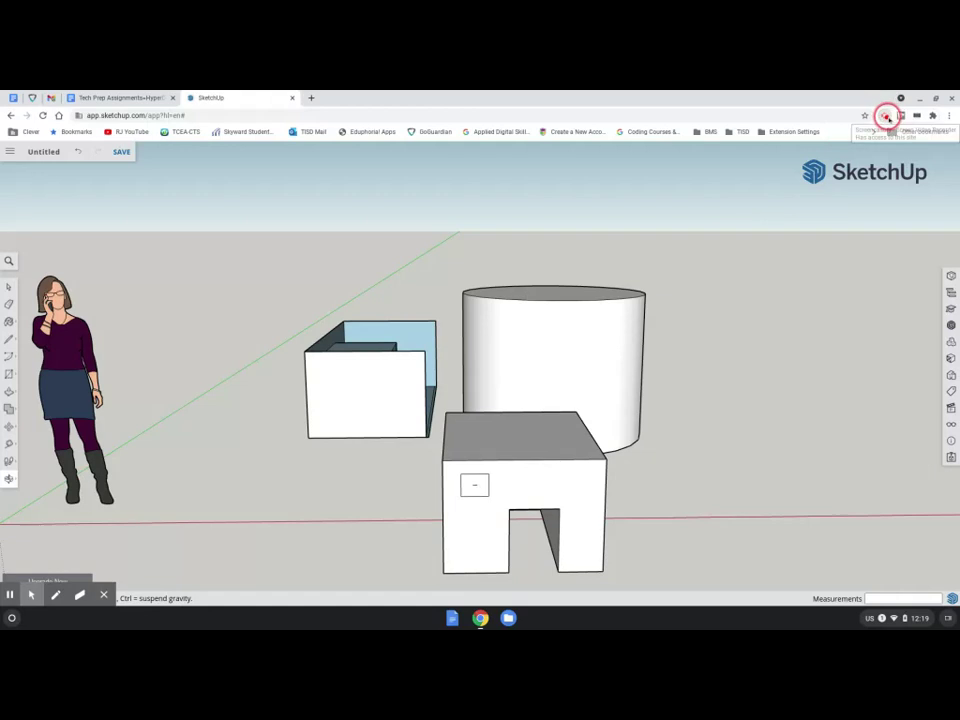
- Bring up the Screencastify panel for the ongoing desktop recording over the SketchUp model
click(886, 117)
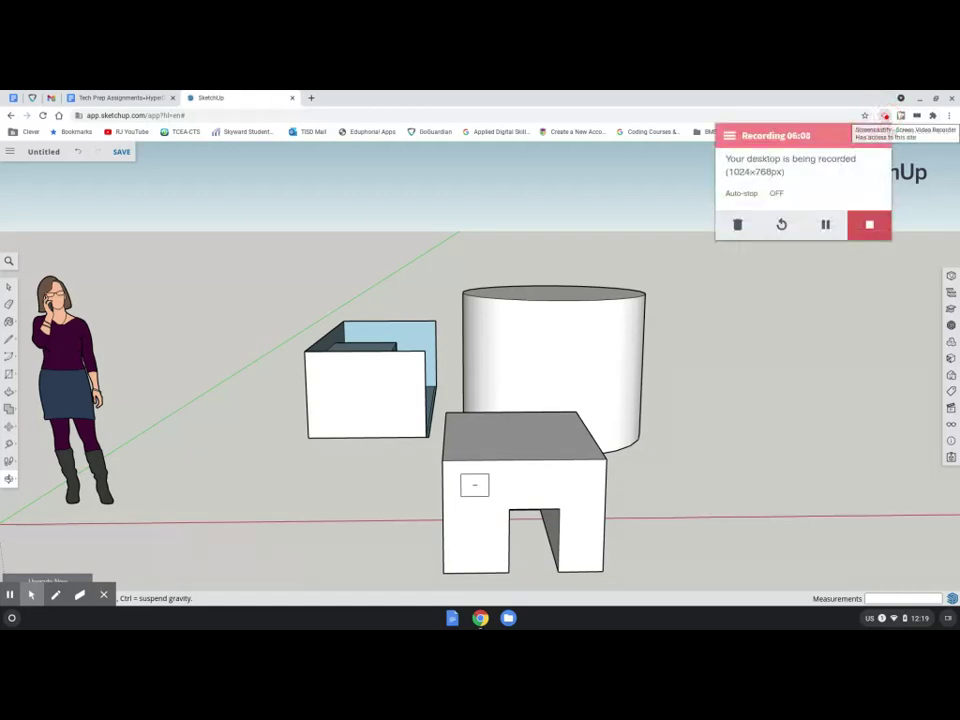